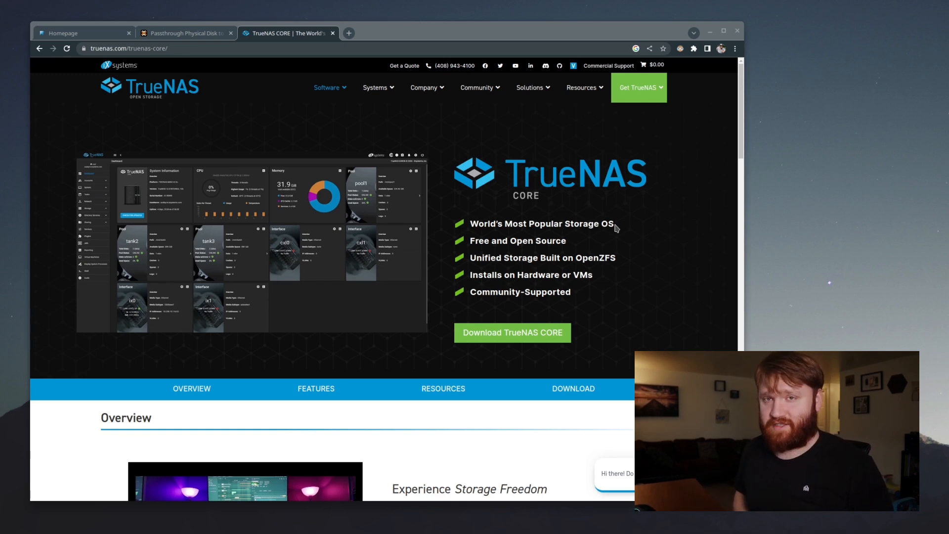
Browse the TrueNAS CORE page down to its Features diagram, then switch to the Homepage dashboard tab
{"action": "scroll", "coordinate": [616, 228], "scroll_direction": "down", "scroll_amount": 2}
{"action": "scroll", "coordinate": [595, 218], "scroll_direction": "down", "scroll_amount": 14}
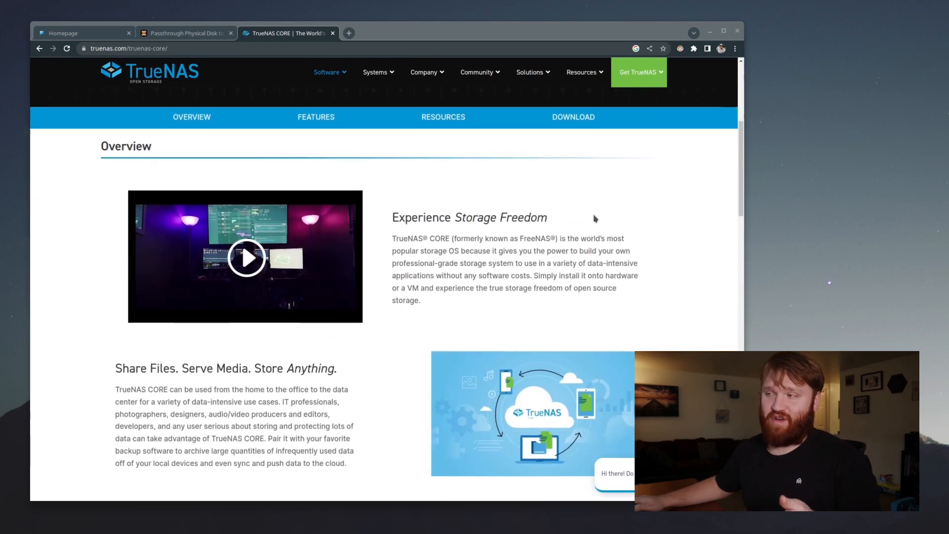
{"action": "scroll", "coordinate": [623, 258], "scroll_direction": "down", "scroll_amount": 7}
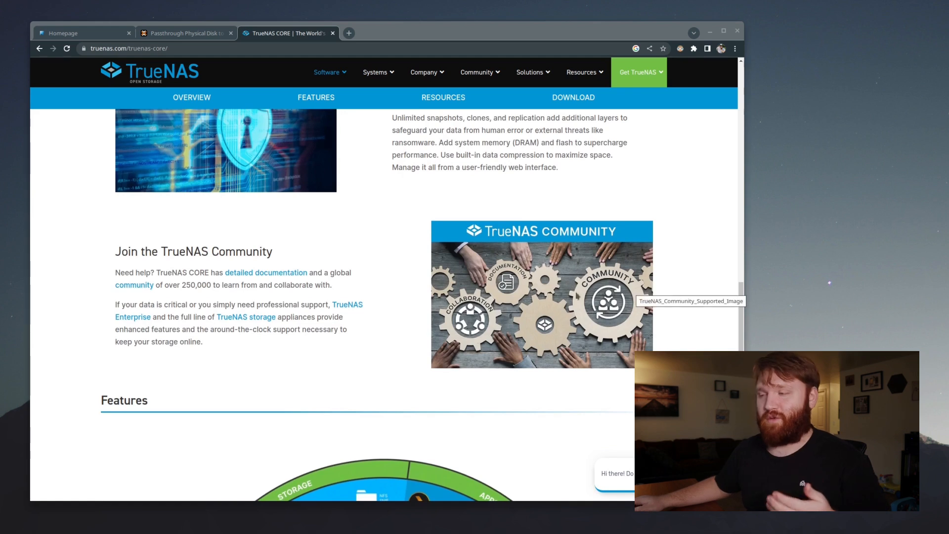
{"action": "scroll", "coordinate": [514, 289], "scroll_direction": "down", "scroll_amount": 6}
{"action": "scroll", "coordinate": [514, 289], "scroll_direction": "up", "scroll_amount": 1}
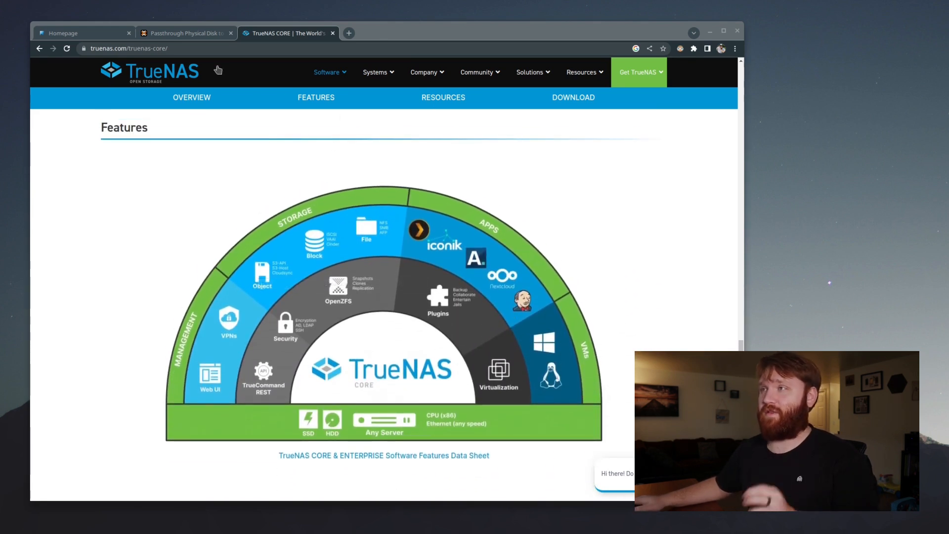
{"action": "left_click", "coordinate": [57, 30]}
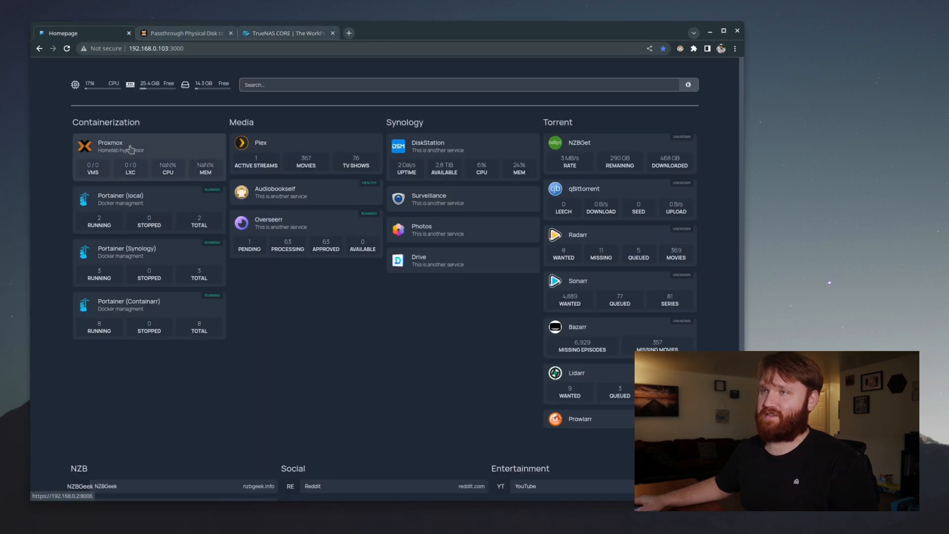
Open the Proxmox server from the dashboard and log in as root
{"action": "left_click", "coordinate": [125, 151]}
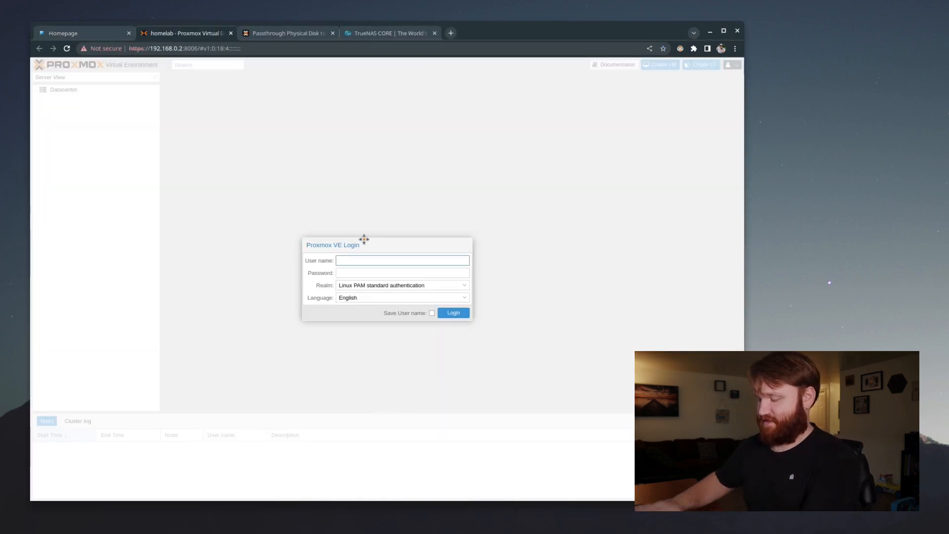
{"action": "type", "text": "roo"}
{"action": "type", "text": "t"}
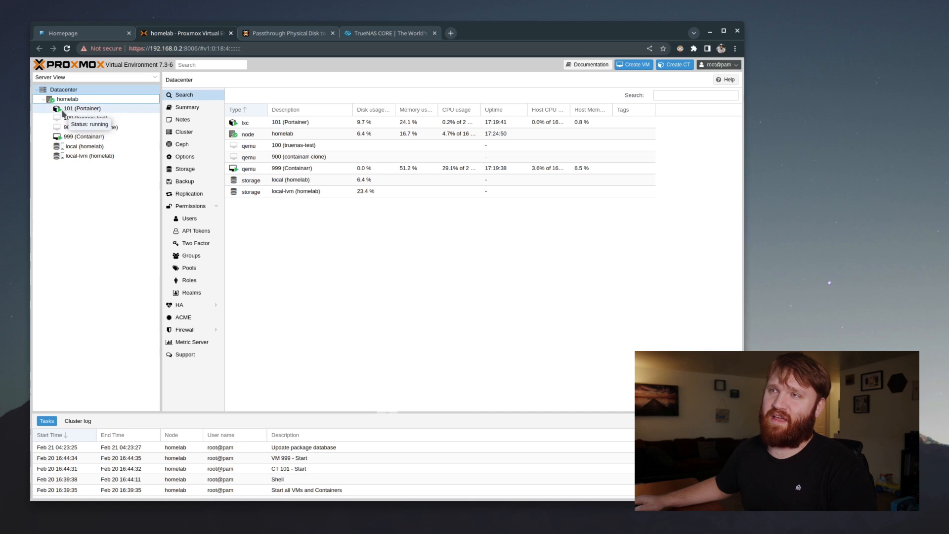
{"action": "left_click", "coordinate": [62, 113]}
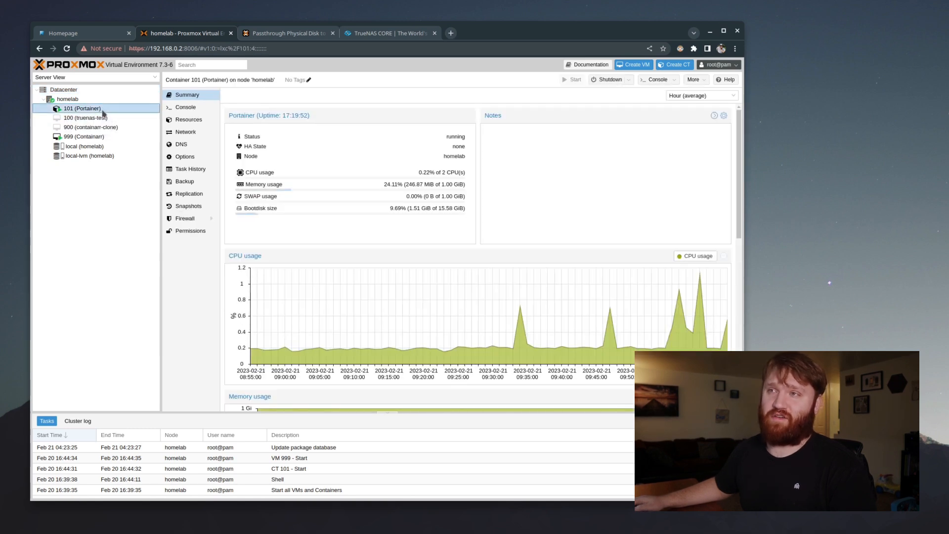
{"action": "left_click", "coordinate": [84, 137]}
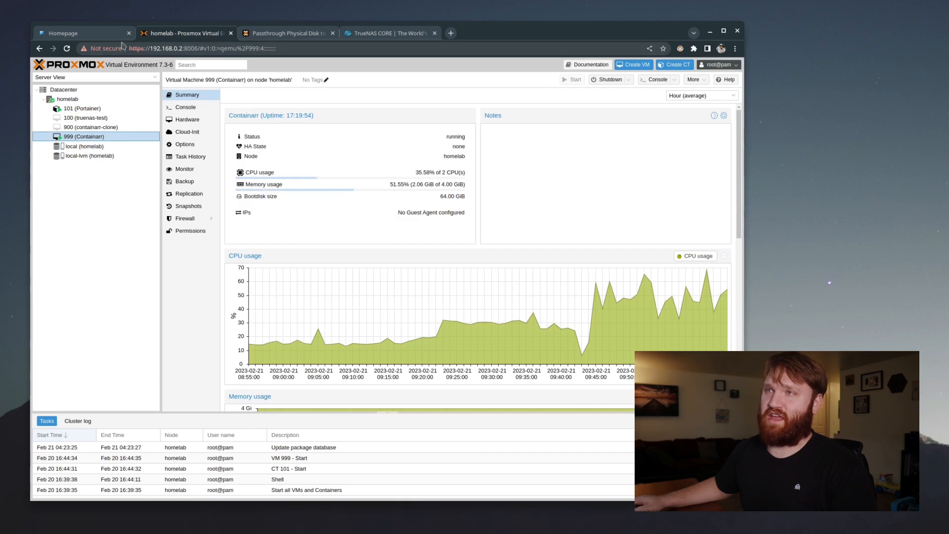
{"action": "left_click", "coordinate": [93, 35]}
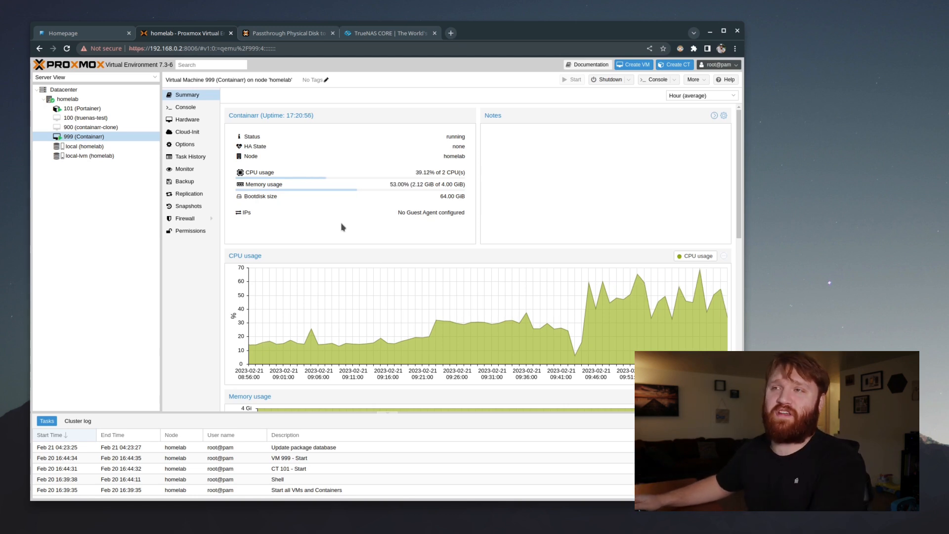
{"action": "left_click", "coordinate": [129, 90]}
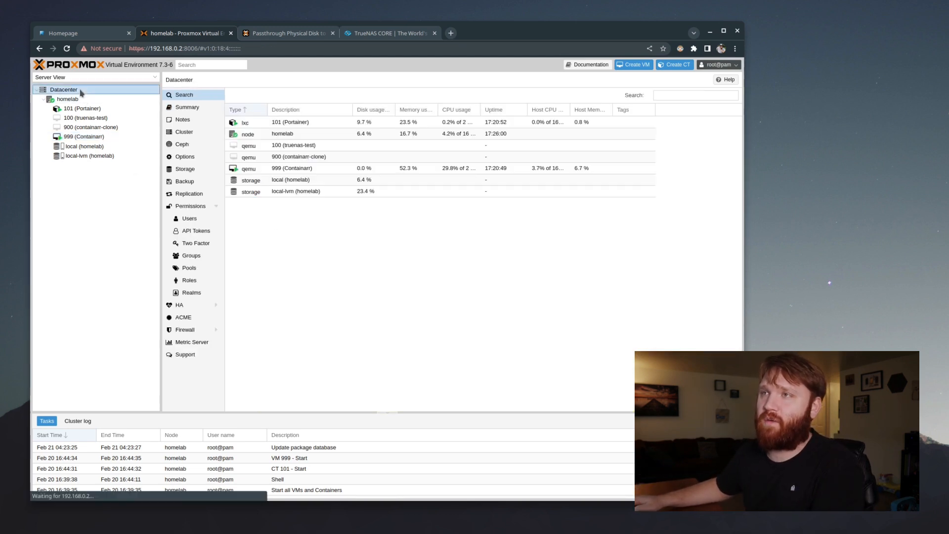
Show the homelab node's Disks list with the NVMe drive and three 4 TB hard disks
{"action": "left_click", "coordinate": [67, 99]}
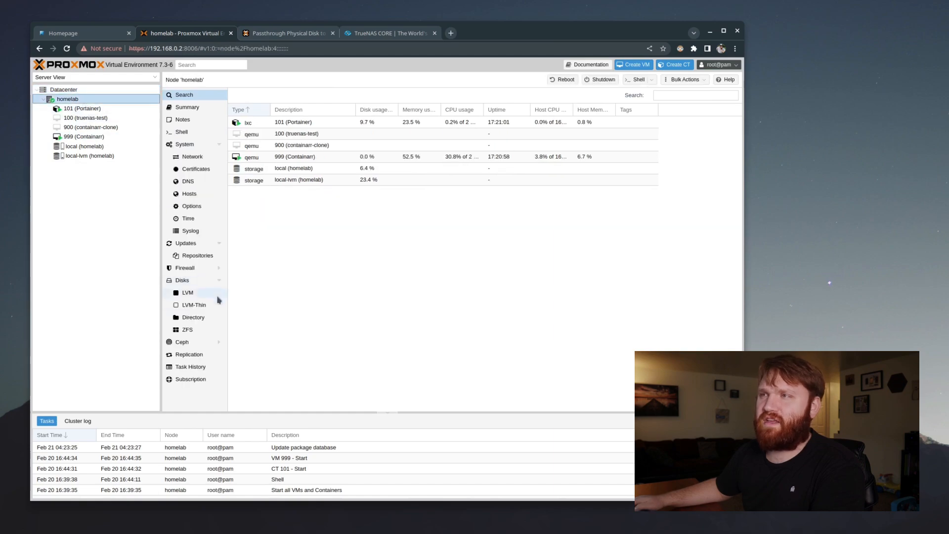
{"action": "left_click", "coordinate": [181, 280]}
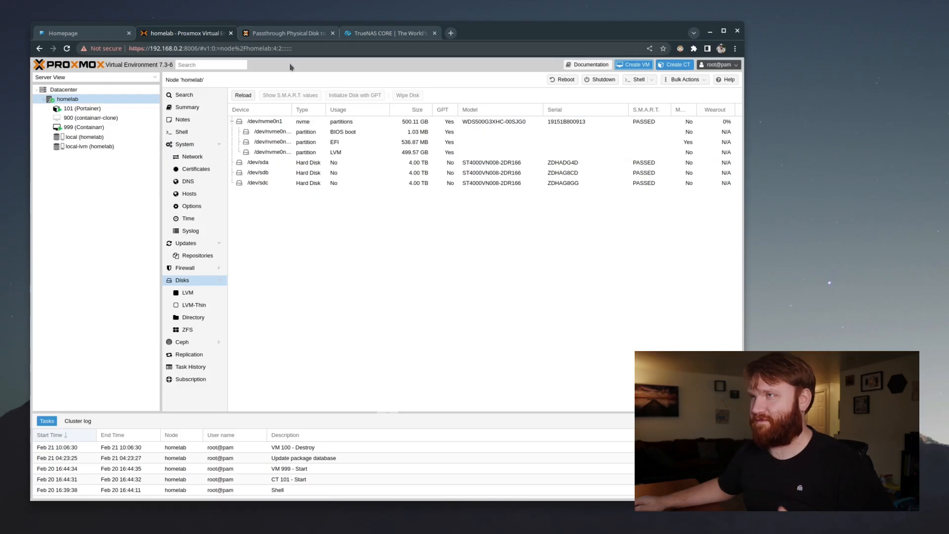
Download the stable TrueNAS CORE 13.0-U3.1 ISO, skipping the newsletter sign-up, then return to Proxmox
{"action": "left_click", "coordinate": [375, 33]}
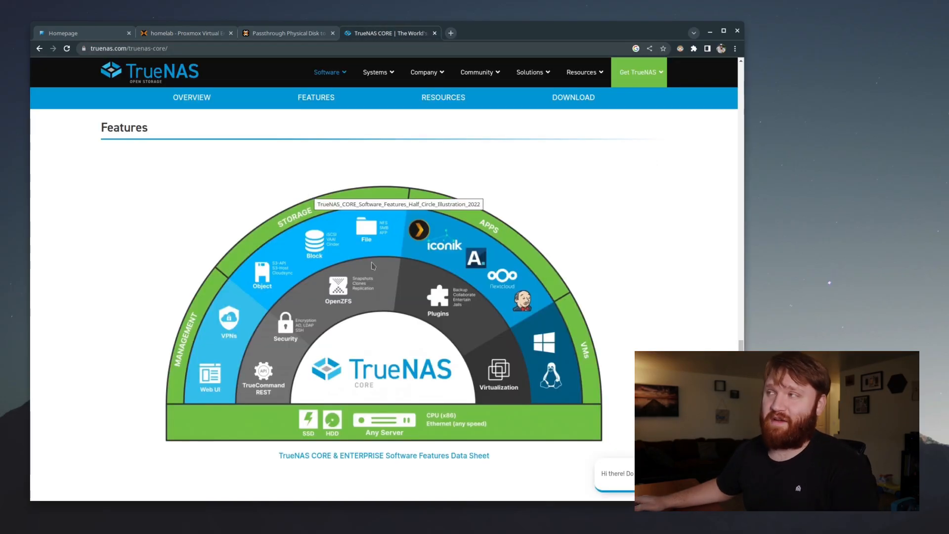
{"action": "scroll", "coordinate": [372, 265], "scroll_direction": "up", "scroll_amount": 7}
{"action": "scroll", "coordinate": [371, 265], "scroll_direction": "up", "scroll_amount": 10}
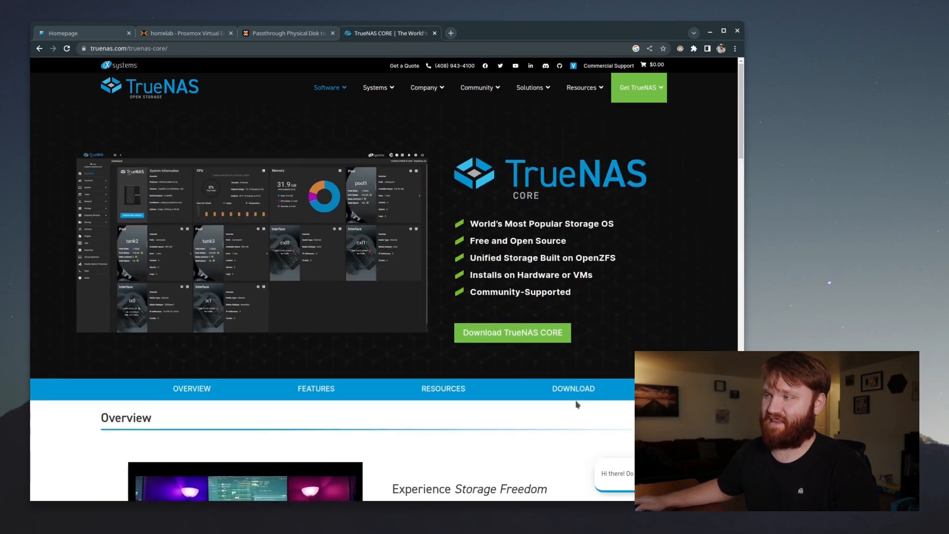
{"action": "left_click", "coordinate": [574, 390]}
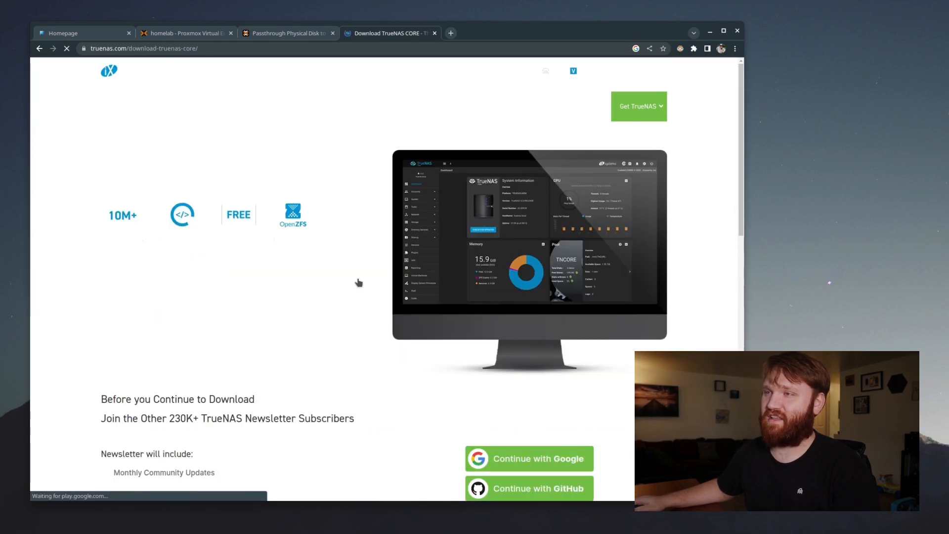
{"action": "scroll", "coordinate": [355, 225], "scroll_direction": "down", "scroll_amount": 3}
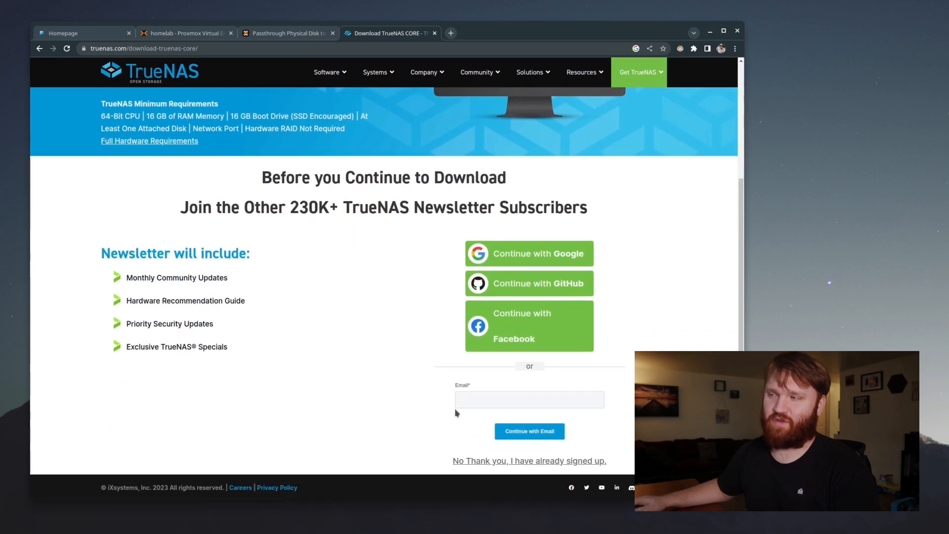
{"action": "left_click", "coordinate": [481, 461]}
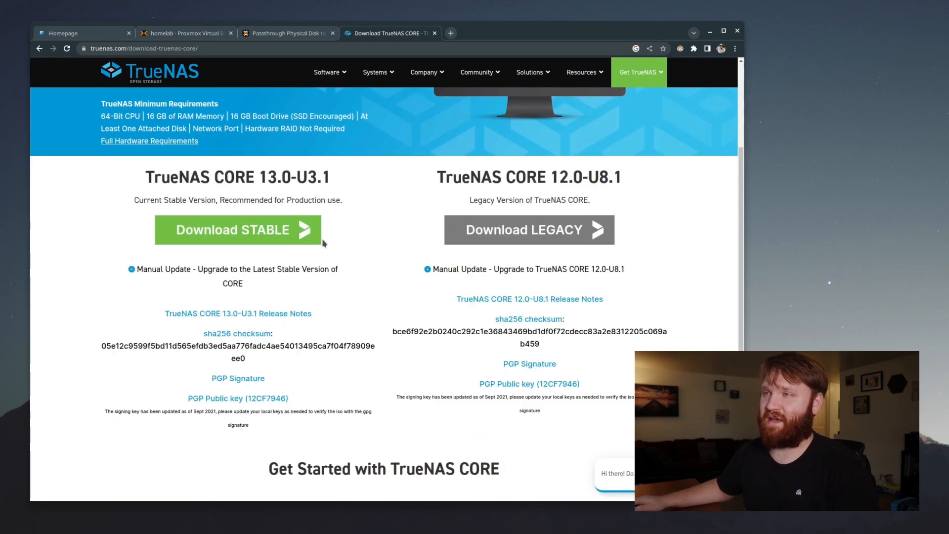
{"action": "left_click_drag", "start_coordinate": [122, 179], "coordinate": [317, 176]}
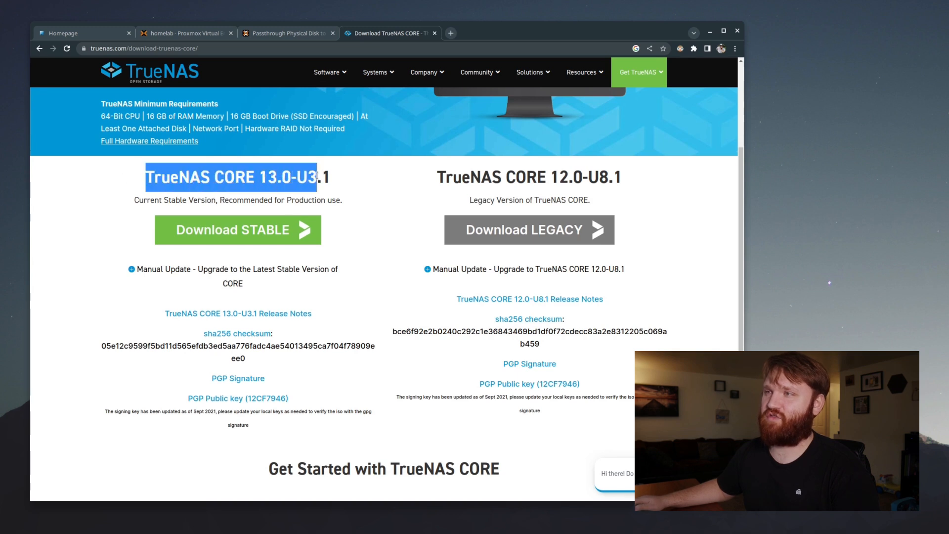
{"action": "left_click", "coordinate": [245, 230]}
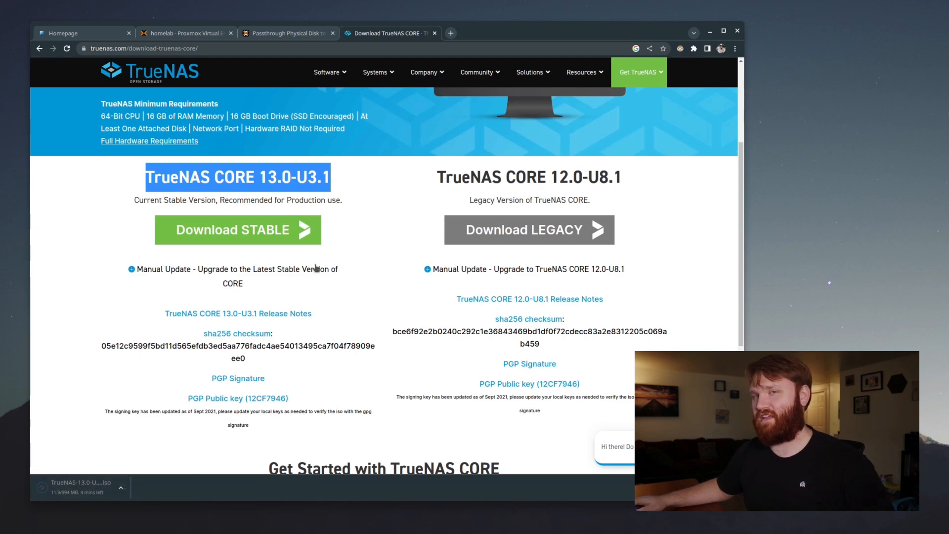
{"action": "left_click", "coordinate": [169, 35]}
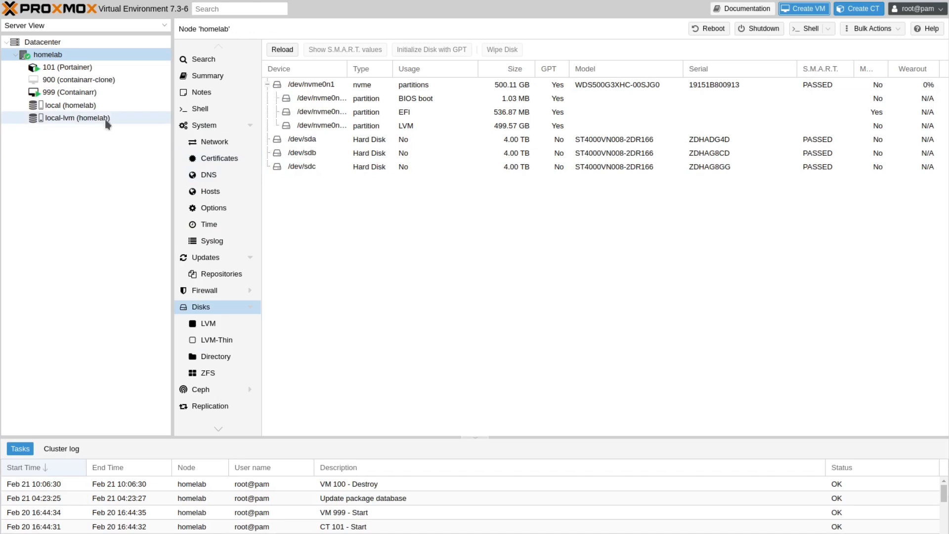
List local storage's ISO Images, confirming TrueNAS-13.0-U3.1.iso is already there, and cancel the upload
{"action": "left_click", "coordinate": [99, 107]}
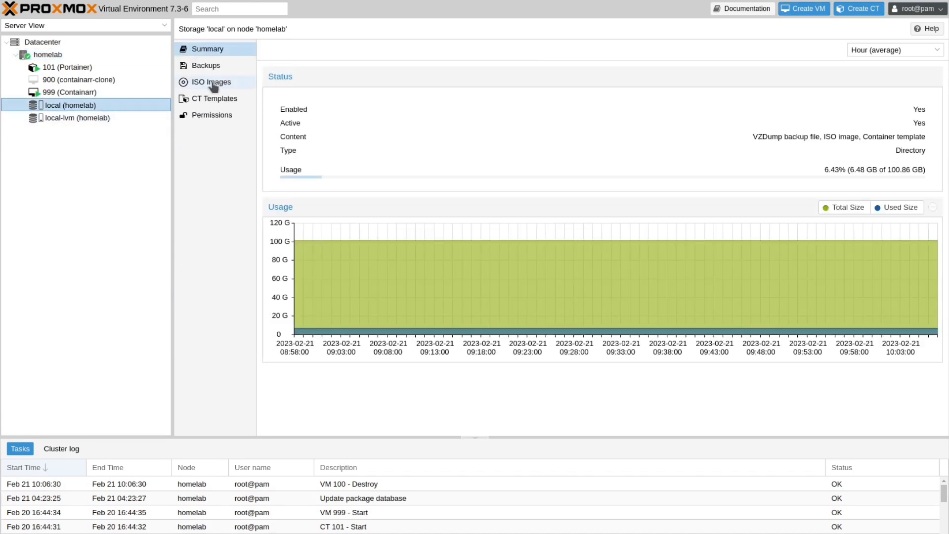
{"action": "left_click", "coordinate": [213, 85]}
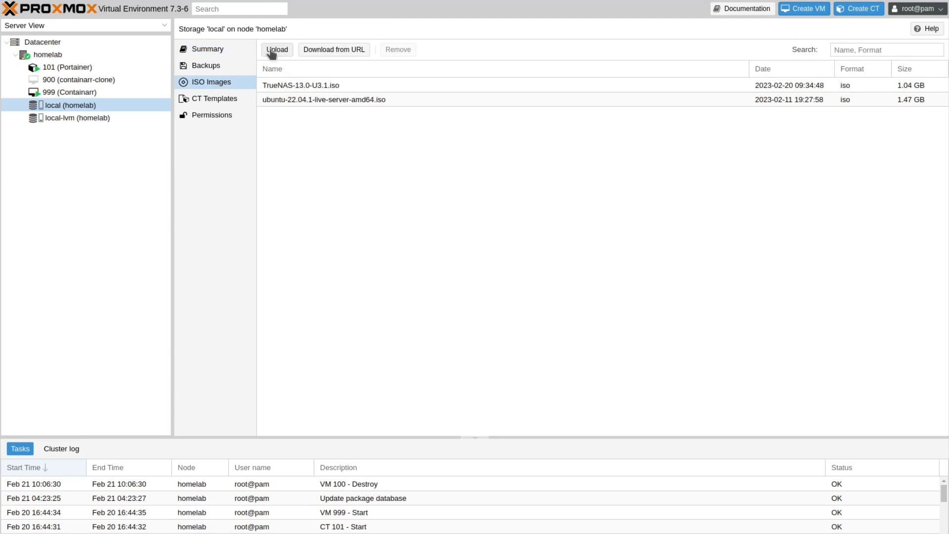
{"action": "left_click", "coordinate": [275, 51]}
{"action": "left_click", "coordinate": [545, 240]}
{"action": "left_click", "coordinate": [419, 256]}
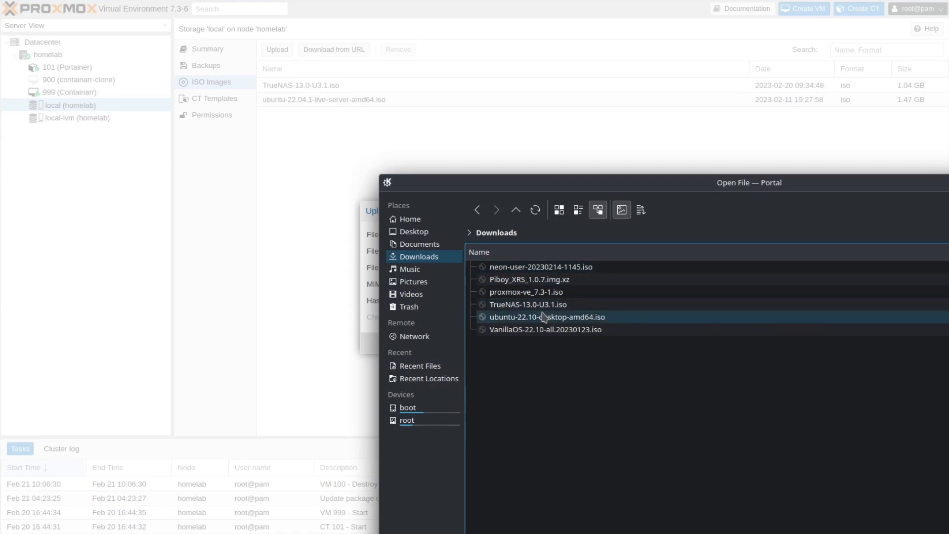
{"action": "left_click", "coordinate": [529, 304]}
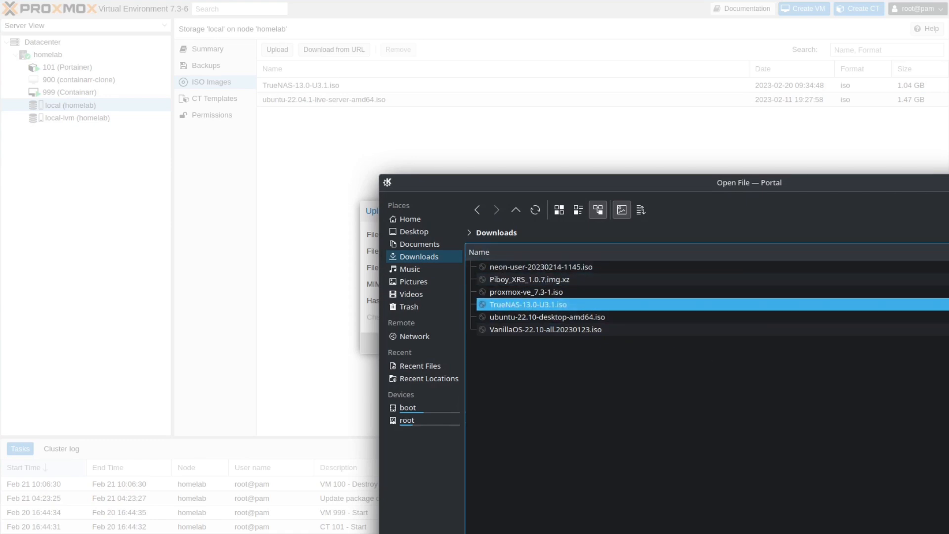
{"action": "key", "text": "Escape"}
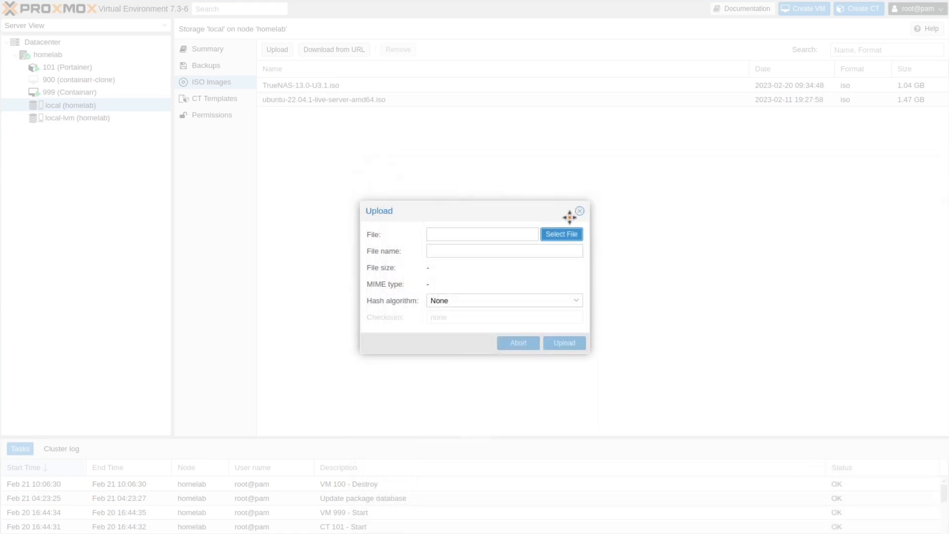
{"action": "left_click", "coordinate": [580, 211]}
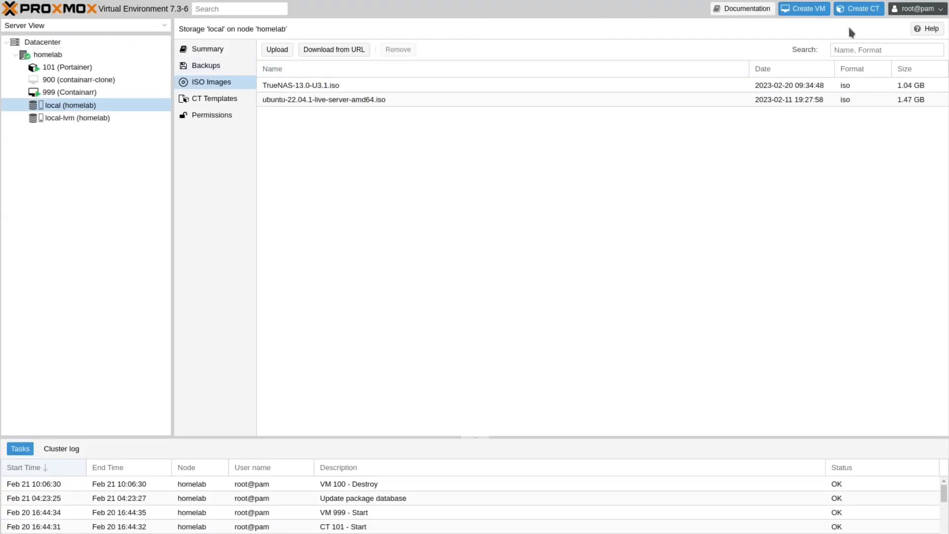
Start a new VM, editing its VM ID and name and enabling start at boot
{"action": "left_click", "coordinate": [805, 10]}
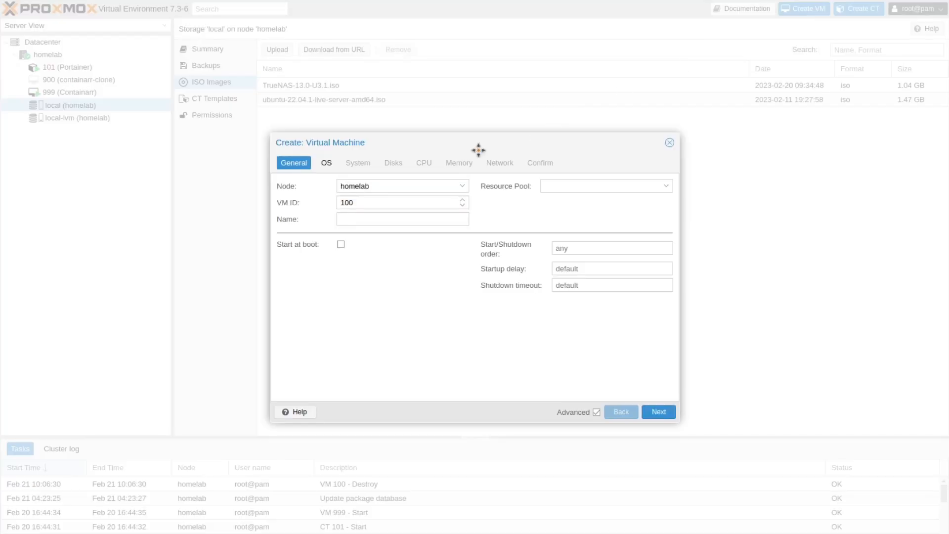
{"action": "left_click_drag", "start_coordinate": [358, 203], "coordinate": [348, 204]}
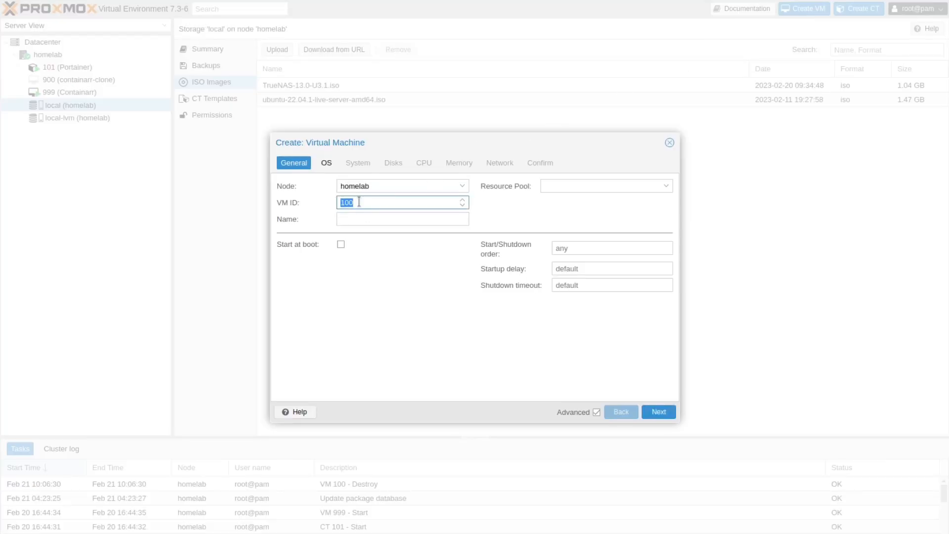
{"action": "left_click", "coordinate": [370, 220]}
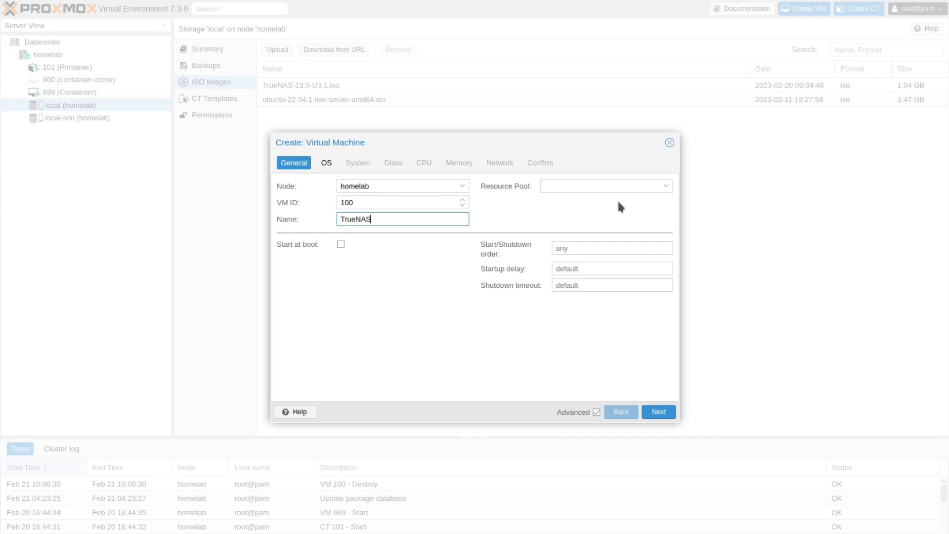
{"action": "left_click", "coordinate": [341, 243]}
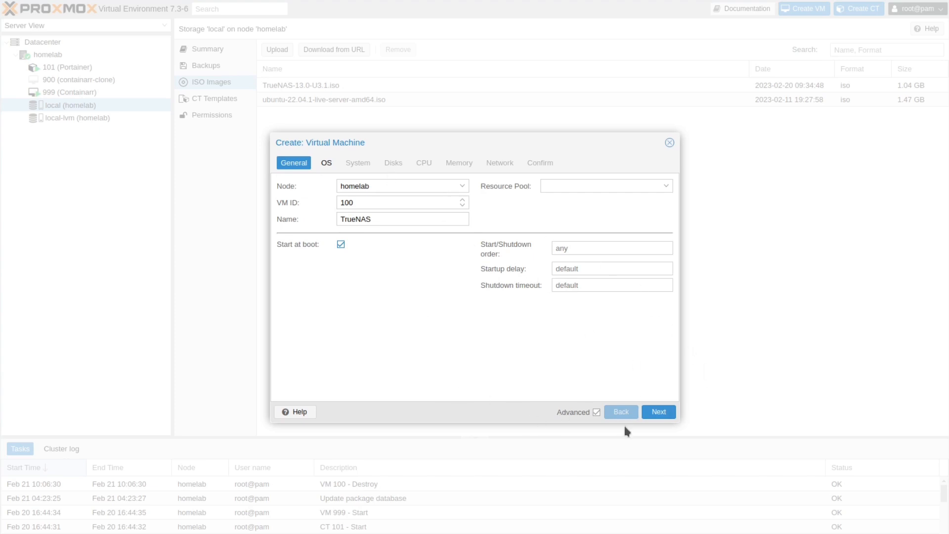
{"action": "left_click", "coordinate": [657, 414]}
Boot the VM from TrueNAS-13.0-U3.1.iso as a Linux guest with a 64 GiB system disk
{"action": "left_click", "coordinate": [401, 220]}
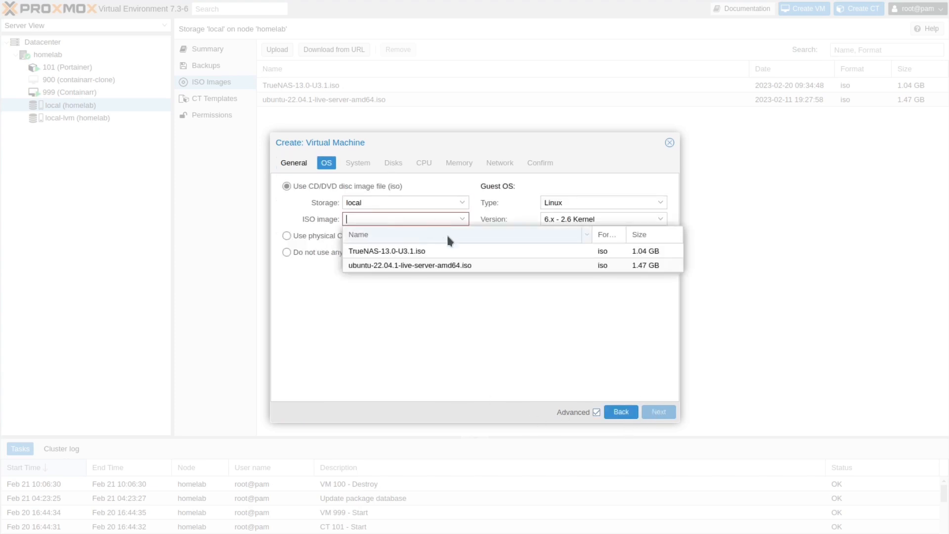
{"action": "left_click", "coordinate": [400, 252]}
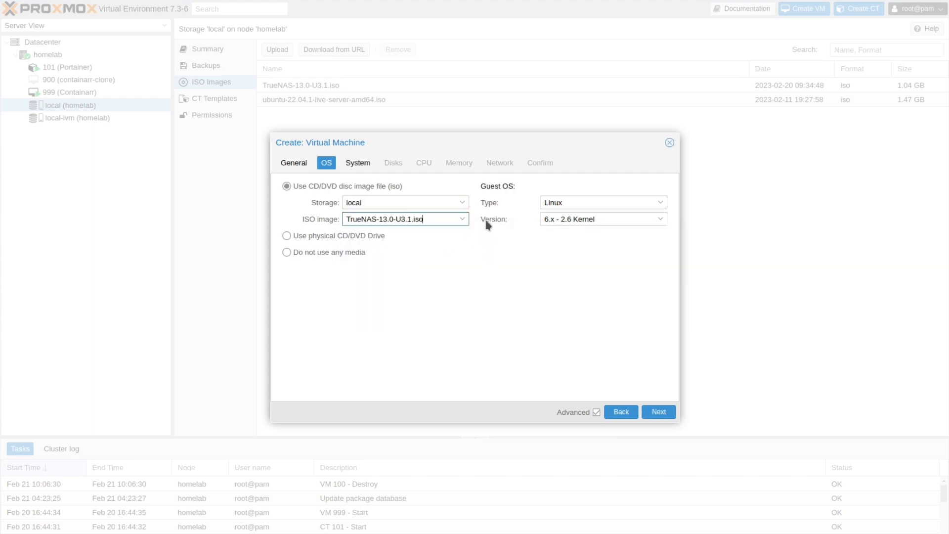
{"action": "left_click", "coordinate": [601, 202]}
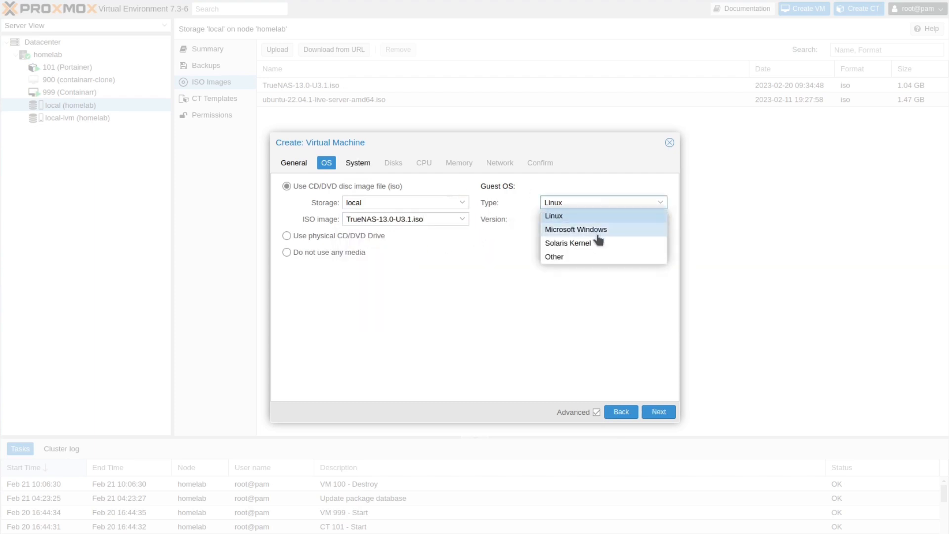
{"action": "left_click", "coordinate": [554, 215]}
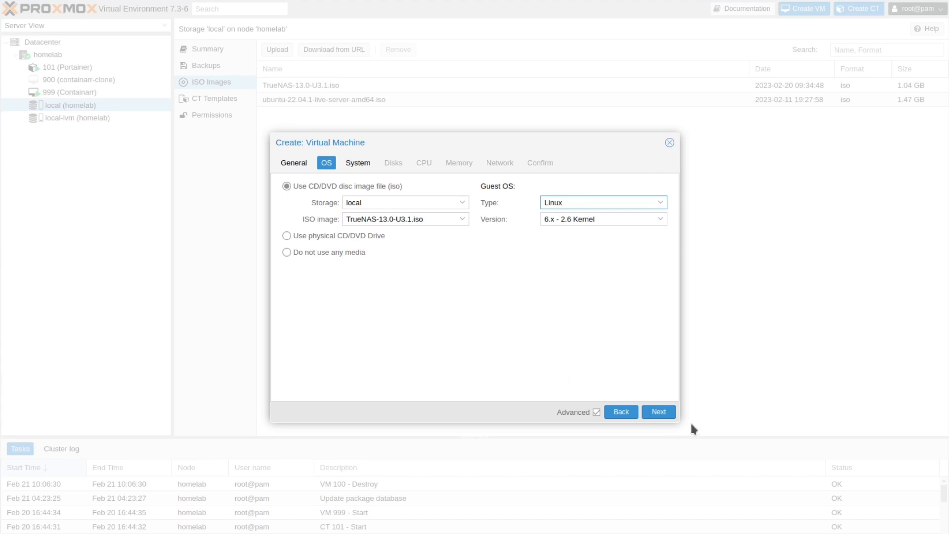
{"action": "left_click", "coordinate": [659, 413]}
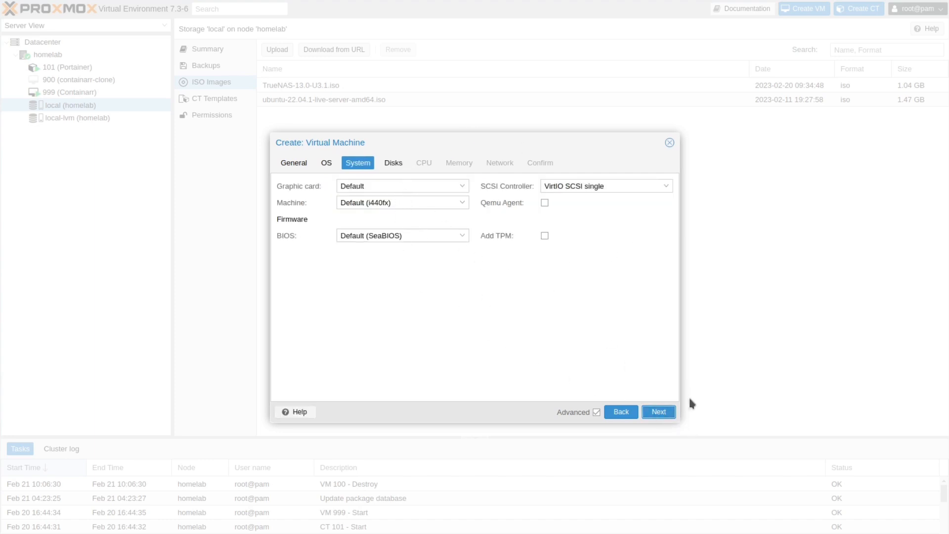
{"action": "left_click", "coordinate": [659, 412]}
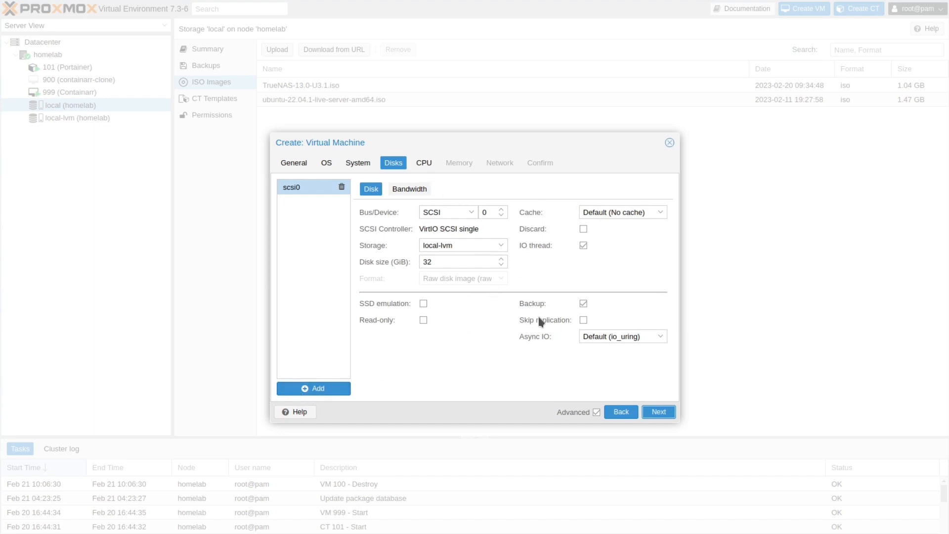
{"action": "left_click", "coordinate": [443, 264]}
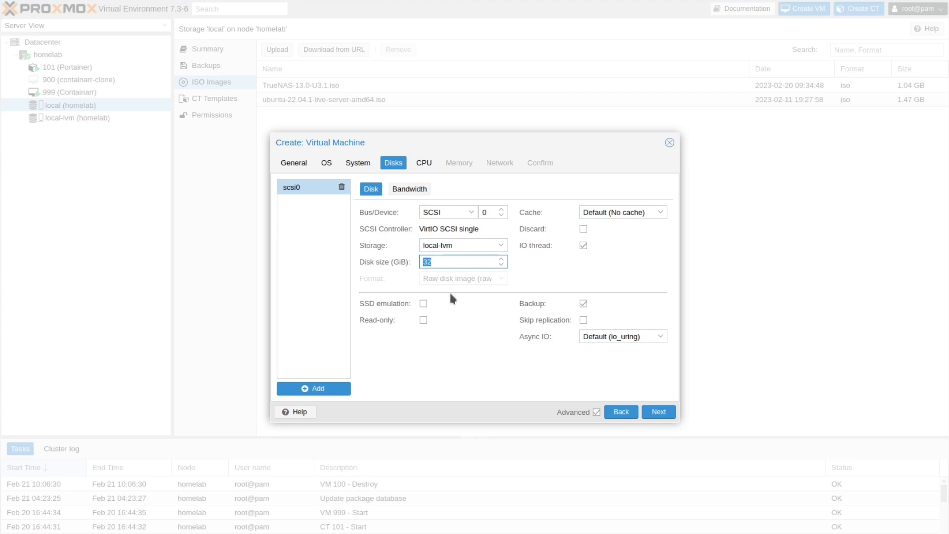
{"action": "type", "text": "64"}
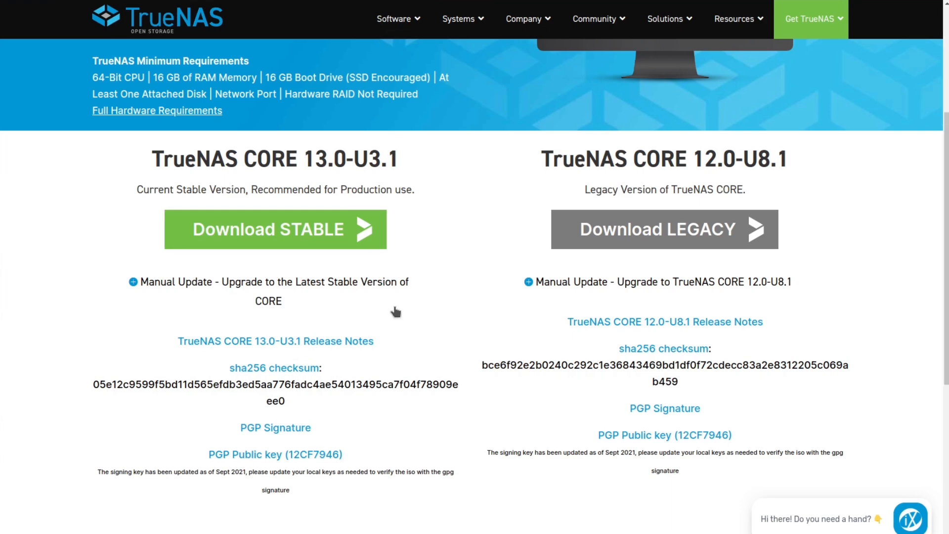
Open the CORE Hardware Guide and highlight its minimums: 2-core CPU, 8 GB memory, 16 GB boot SSD
{"action": "left_click", "coordinate": [184, 113]}
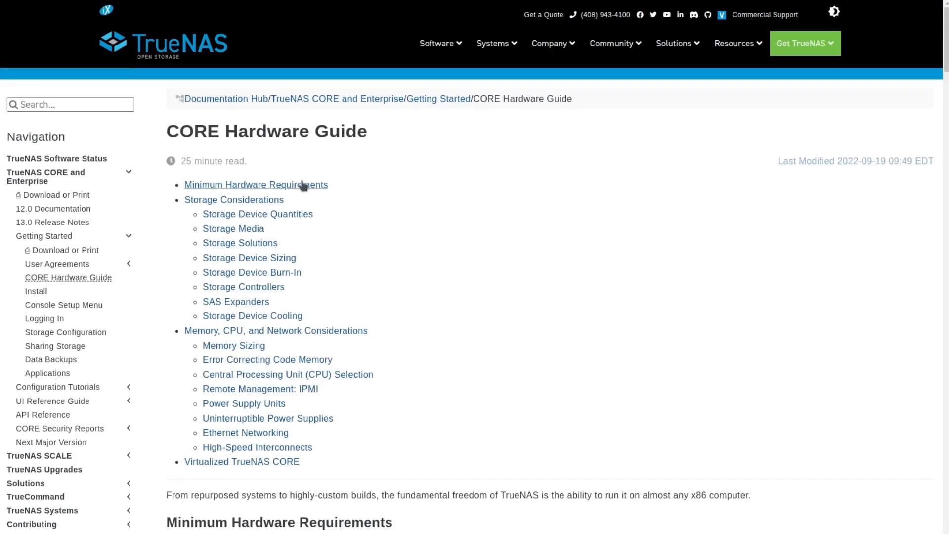
{"action": "scroll", "coordinate": [283, 186], "scroll_direction": "down", "scroll_amount": 7}
{"action": "left_click_drag", "start_coordinate": [614, 242], "coordinate": [516, 244]}
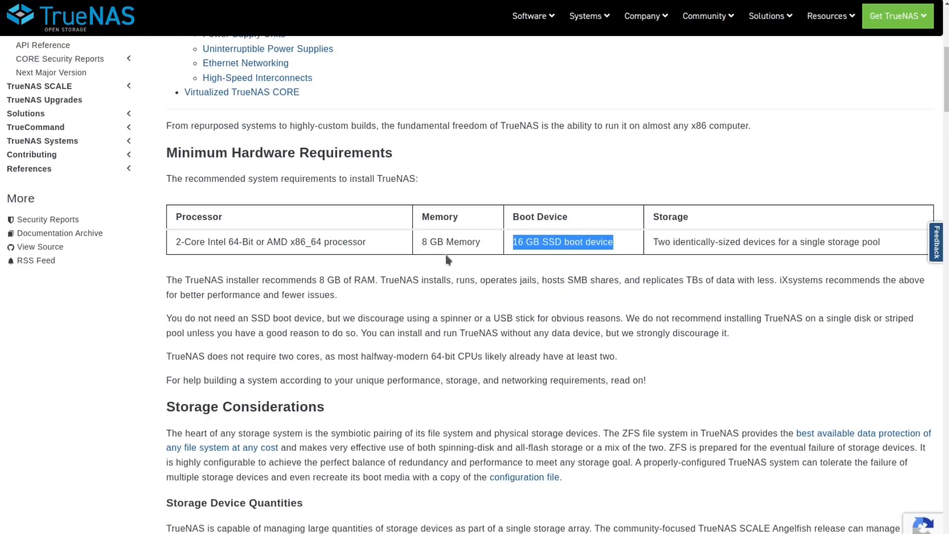
{"action": "left_click_drag", "start_coordinate": [472, 242], "coordinate": [439, 245]}
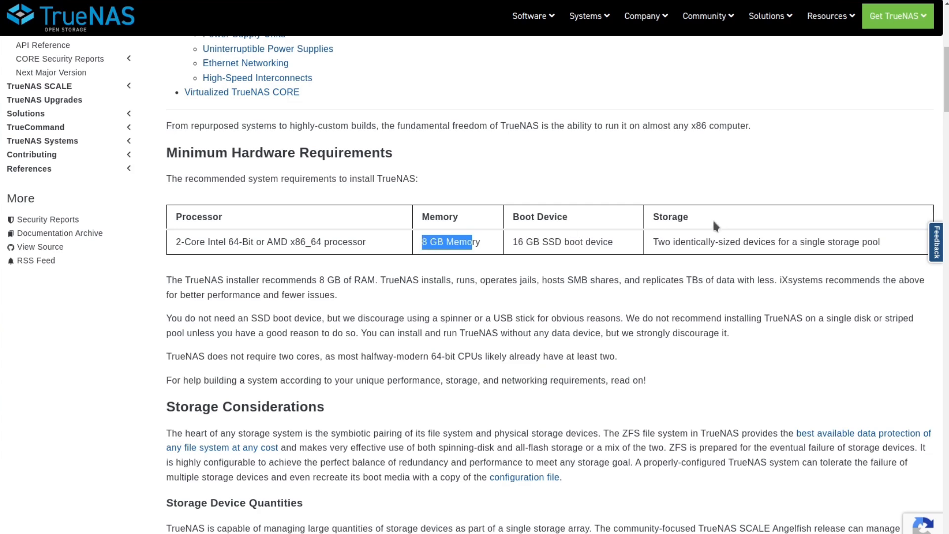
{"action": "left_click_drag", "start_coordinate": [235, 253], "coordinate": [317, 241]}
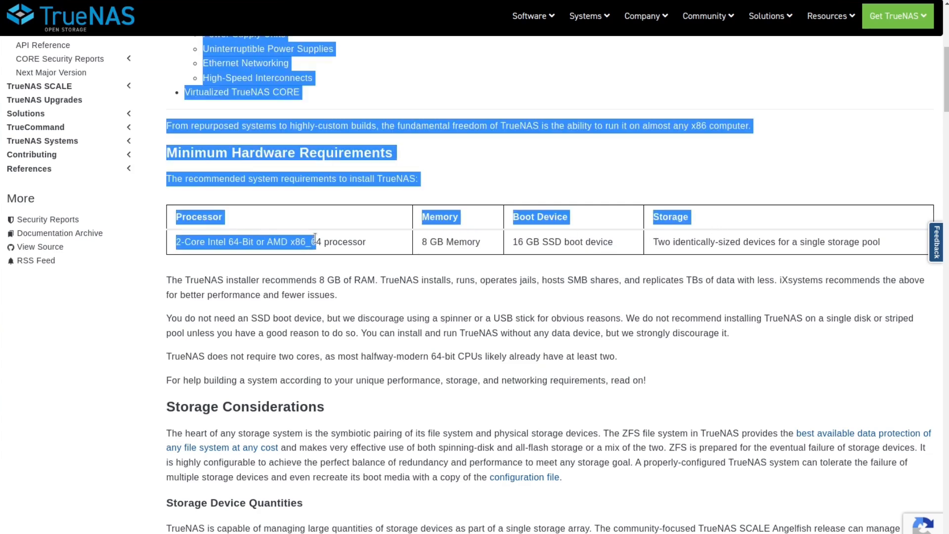
{"action": "left_click", "coordinate": [320, 242]}
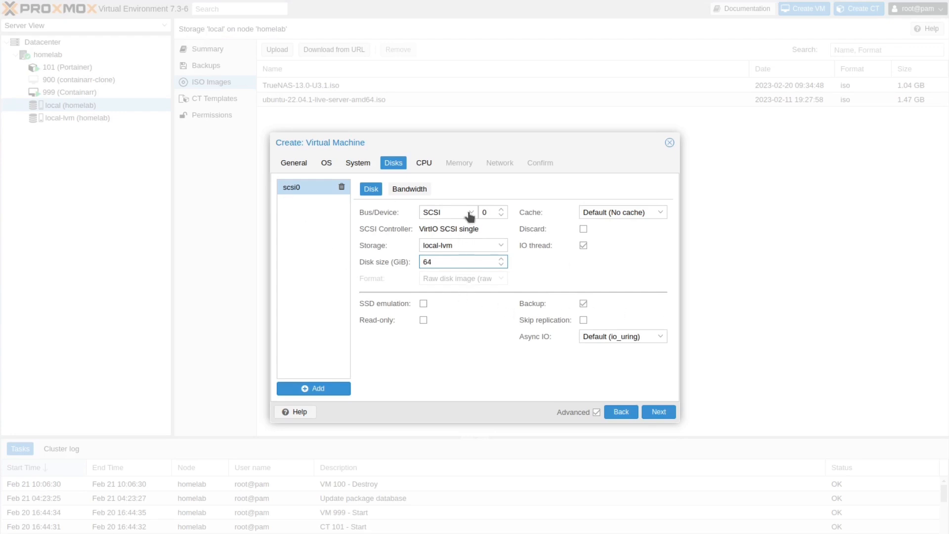
Set the new VM to 4 CPU cores and select the 2048 MiB memory value
{"action": "left_click", "coordinate": [662, 412]}
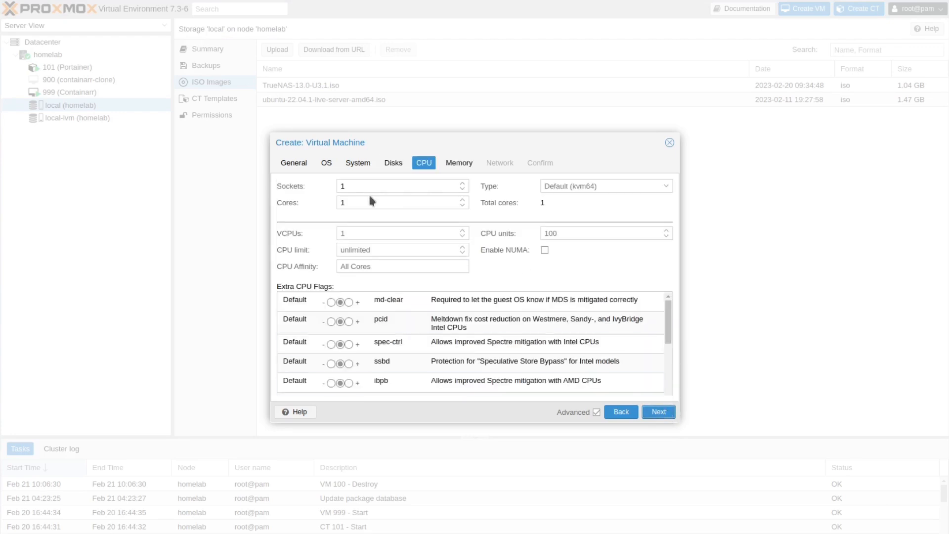
{"action": "left_click_drag", "start_coordinate": [346, 204], "coordinate": [327, 207]}
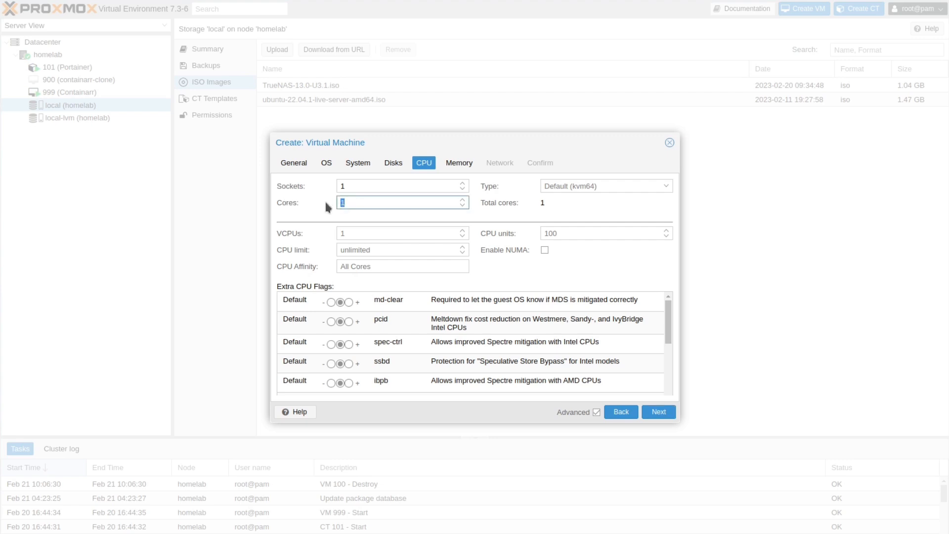
{"action": "type", "text": "2"}
{"action": "type", "text": "4"}
{"action": "left_click", "coordinate": [659, 412]}
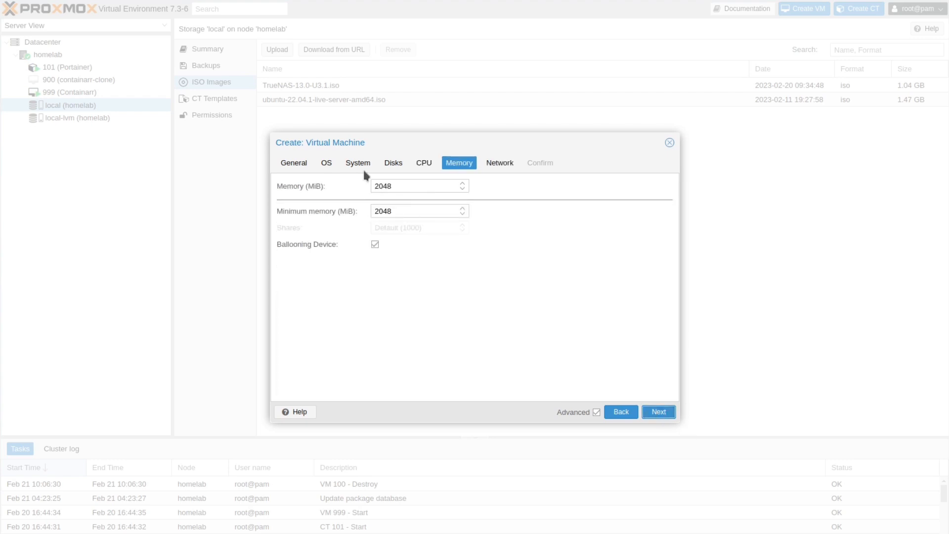
{"action": "double_click", "coordinate": [400, 185]}
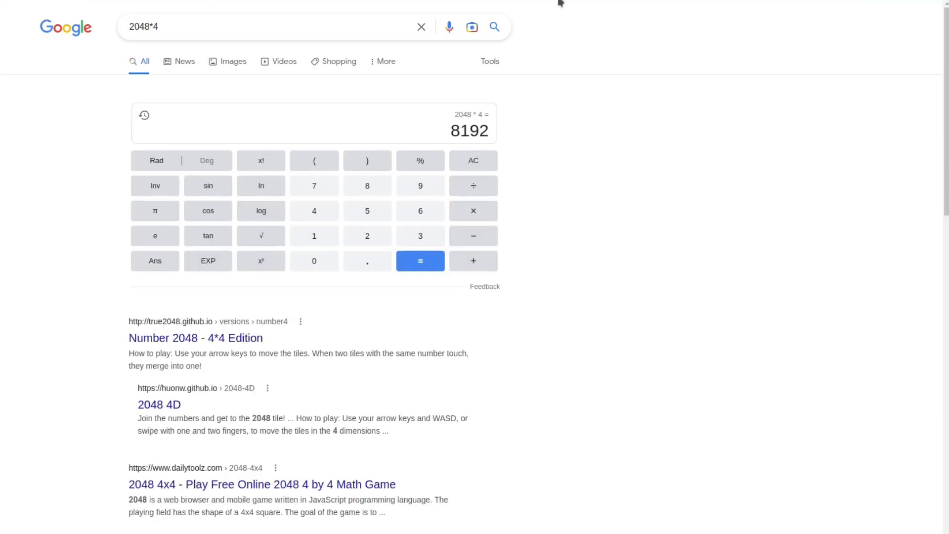
Copy Google's 2048 × 4 = 8192 result as the VM memory and advance to Network settings
{"action": "left_click_drag", "start_coordinate": [428, 128], "coordinate": [507, 133]}
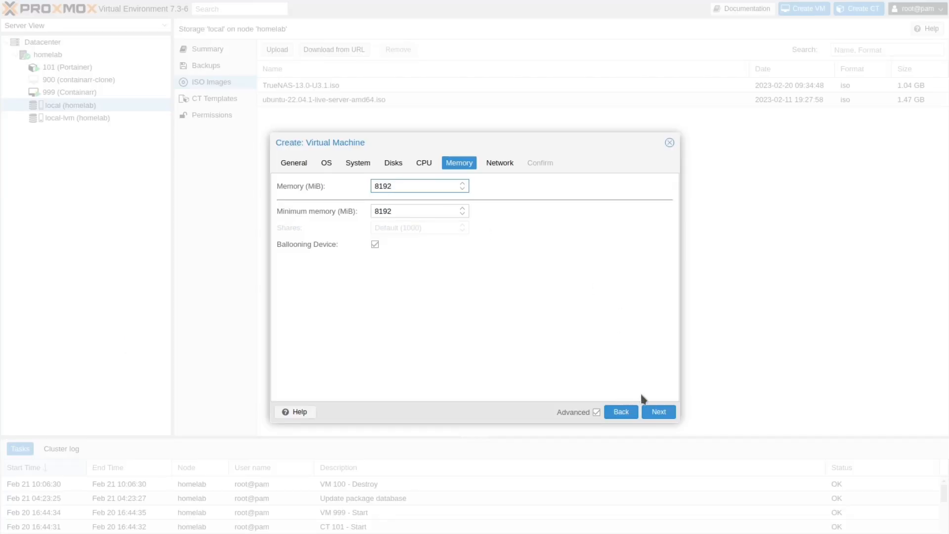
{"action": "left_click", "coordinate": [658, 412]}
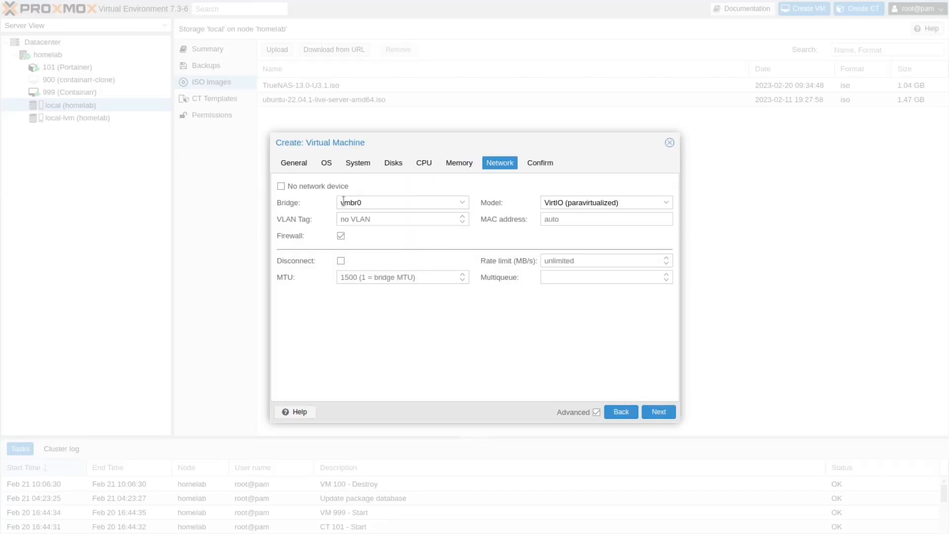
Keep bridge vmbr0, create VM 100 (TrueNAS) and view its summary, then open the passthrough wiki
{"action": "left_click", "coordinate": [464, 204]}
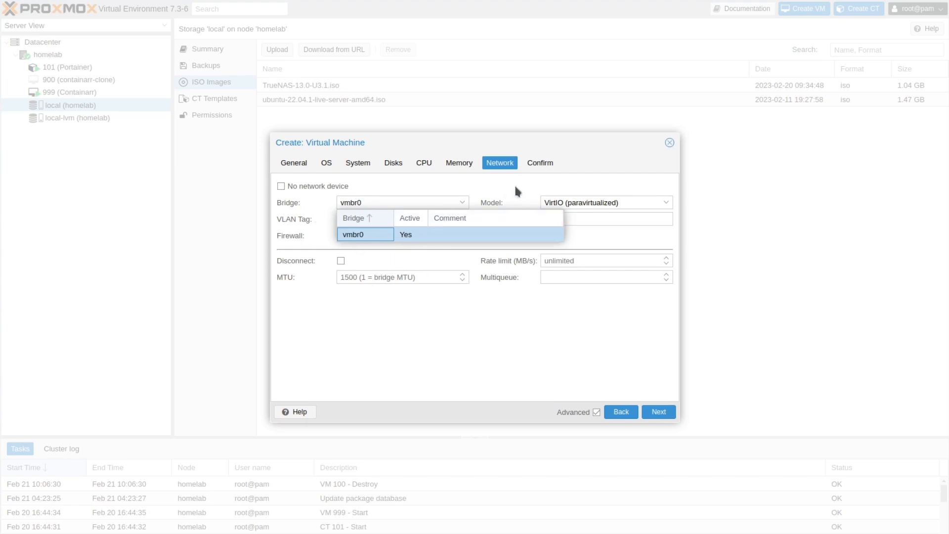
{"action": "left_click", "coordinate": [458, 183]}
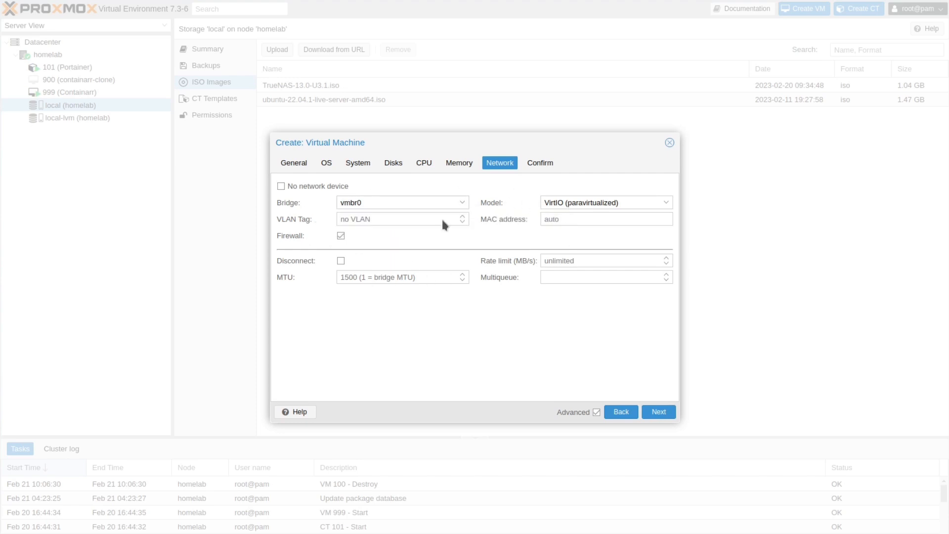
{"action": "left_click", "coordinate": [659, 413]}
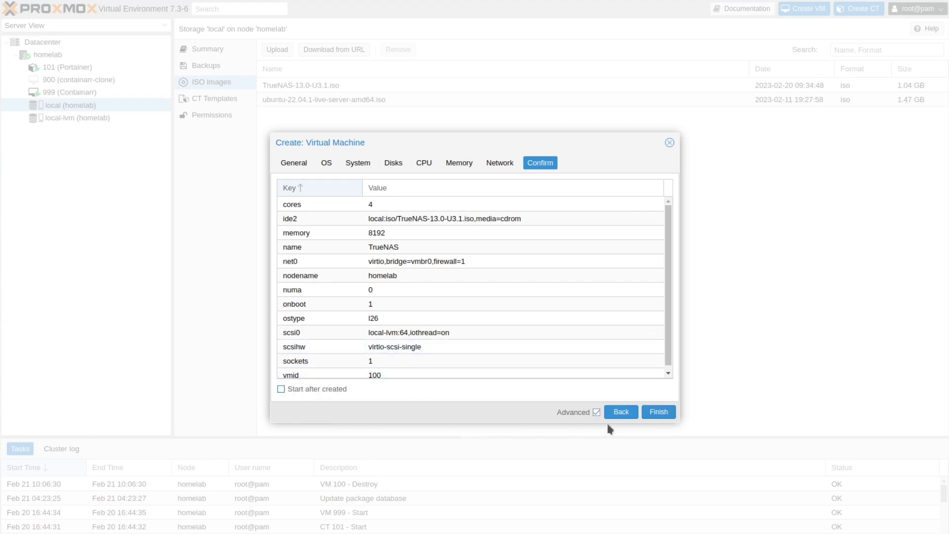
{"action": "left_click", "coordinate": [655, 412]}
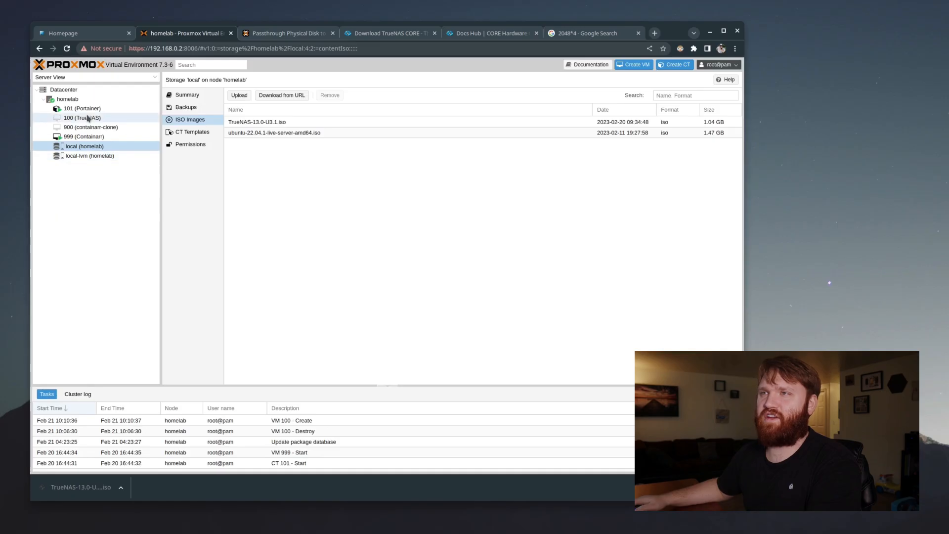
{"action": "left_click", "coordinate": [144, 80]}
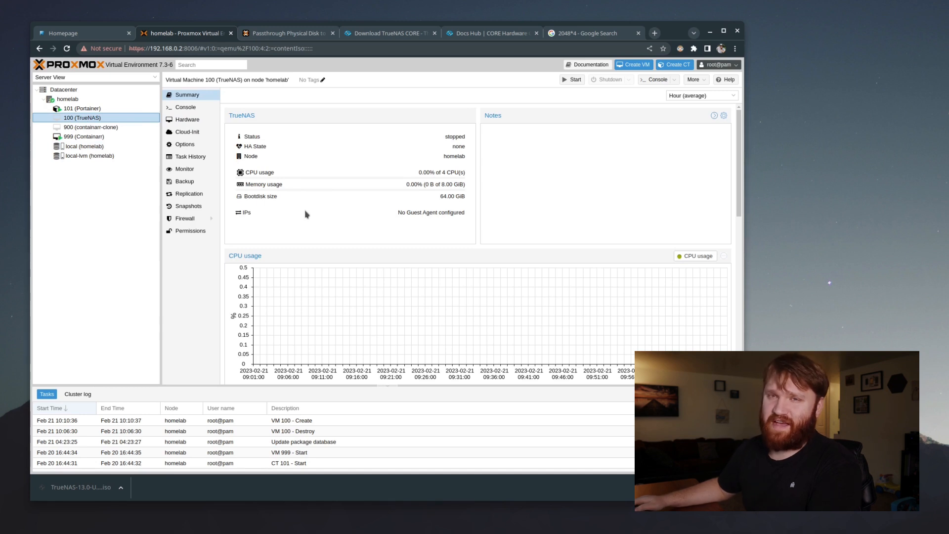
{"action": "left_click", "coordinate": [285, 32]}
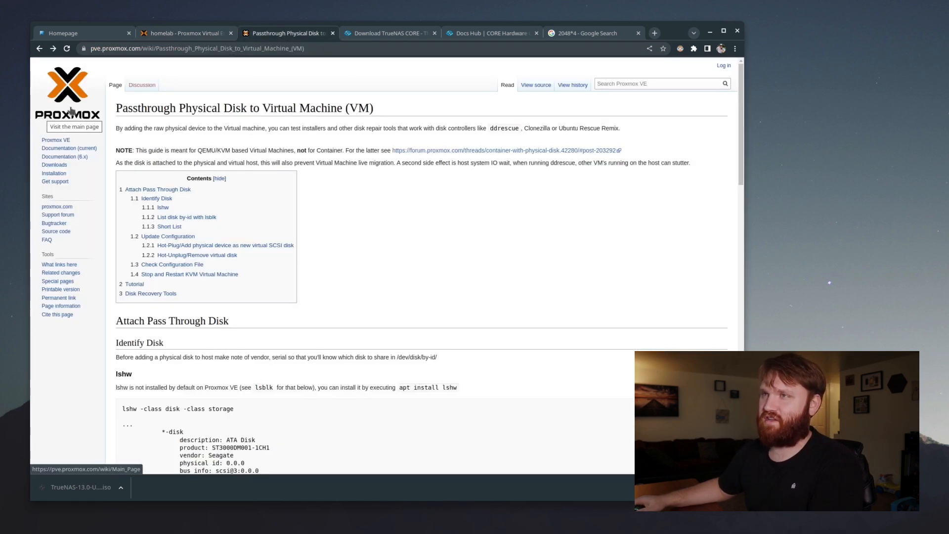
Scroll through the Passthrough Physical Disk wiki guide to its Update Configuration section
{"action": "left_click_drag", "start_coordinate": [122, 108], "coordinate": [374, 109]}
{"action": "left_click", "coordinate": [358, 228]}
{"action": "scroll", "coordinate": [354, 352], "scroll_direction": "down", "scroll_amount": 20}
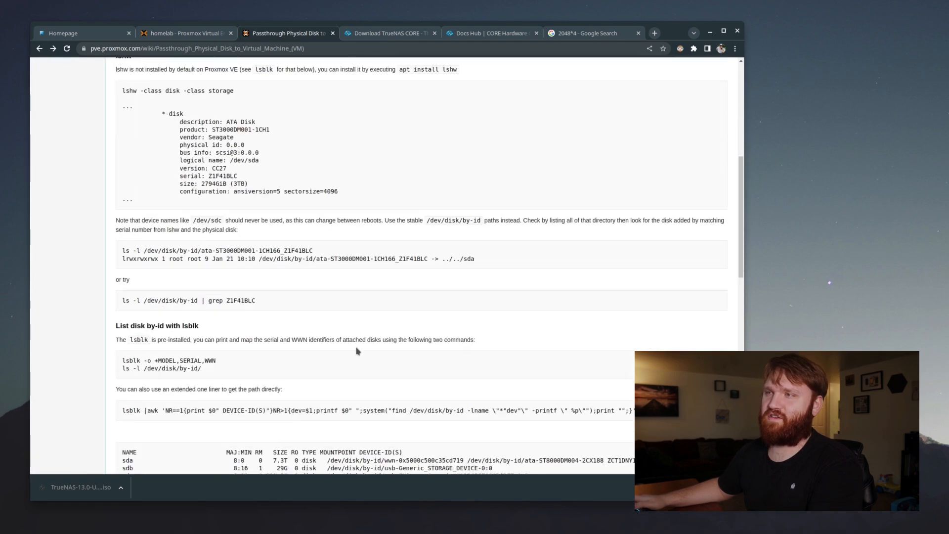
{"action": "scroll", "coordinate": [358, 351], "scroll_direction": "down", "scroll_amount": 6}
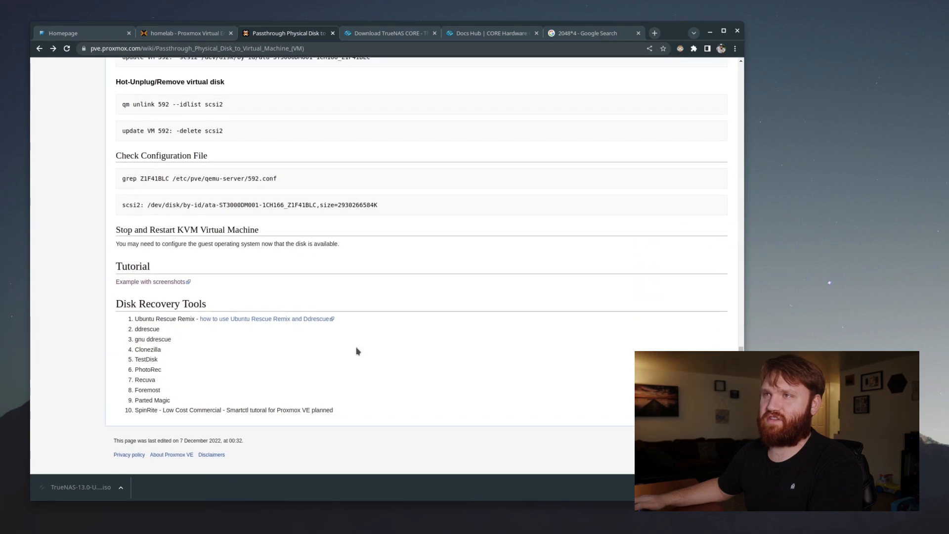
{"action": "scroll", "coordinate": [354, 346], "scroll_direction": "up", "scroll_amount": 15}
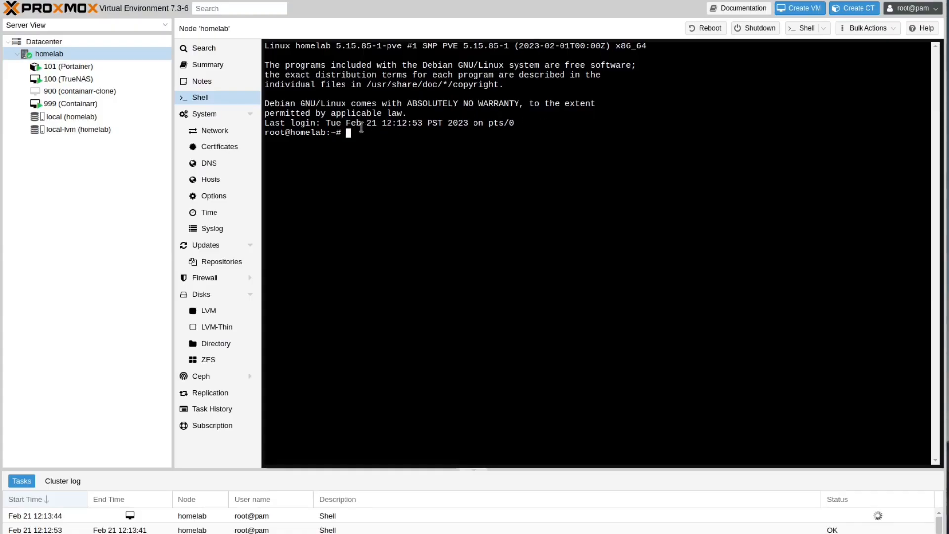
Run apt install lshw in the homelab node shell to make sure lshw is installed
{"action": "type", "text": "APT INSTALL"}
{"action": "key", "text": "BackSpace"}
{"action": "key", "text": "BackSpace"}
{"action": "key", "text": "BackSpace"}
{"action": "key", "text": "BackSpace"}
{"action": "key", "text": "BackSpace"}
{"action": "key", "text": "BackSpace"}
{"action": "key", "text": "BackSpace"}
{"action": "key", "text": "BackSpace"}
{"action": "key", "text": "BackSpace"}
{"action": "key", "text": "BackSpace"}
{"action": "key", "text": "BackSpace"}
{"action": "type", "text": "apt install"}
{"action": "right_click", "coordinate": [467, 157]}
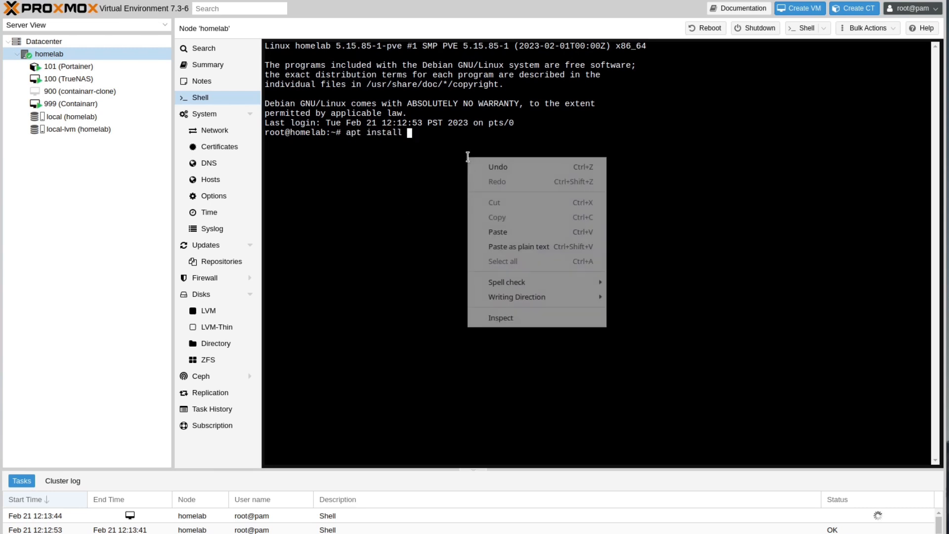
{"action": "left_click", "coordinate": [533, 228]}
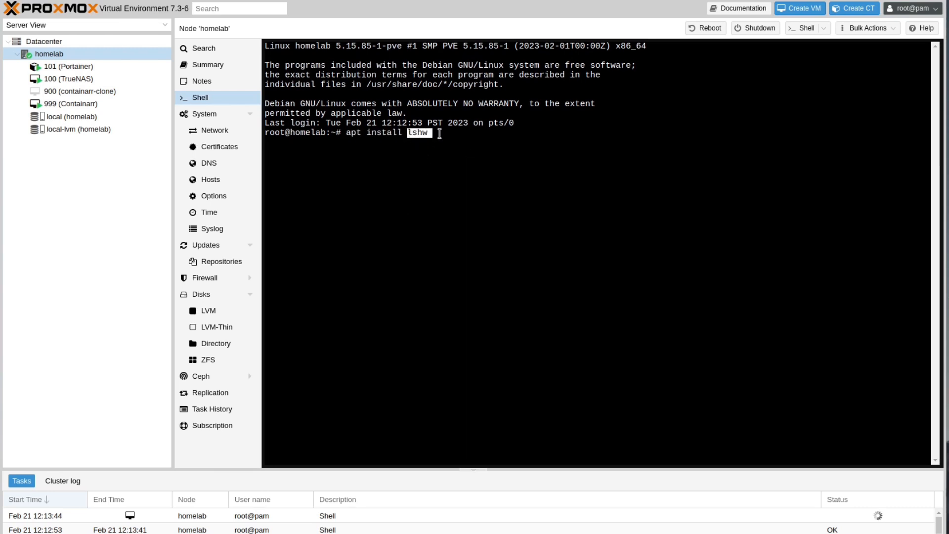
{"action": "key", "text": "Return"}
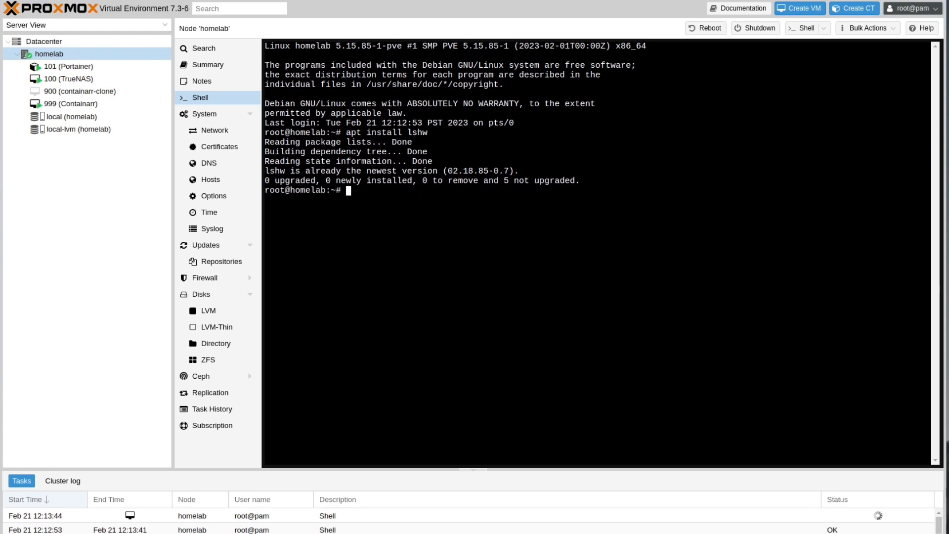
Stage 'lshw -class disk -class storage' at the shell prompt
{"action": "left_click_drag", "start_coordinate": [948, 149], "coordinate": [929, 198]}
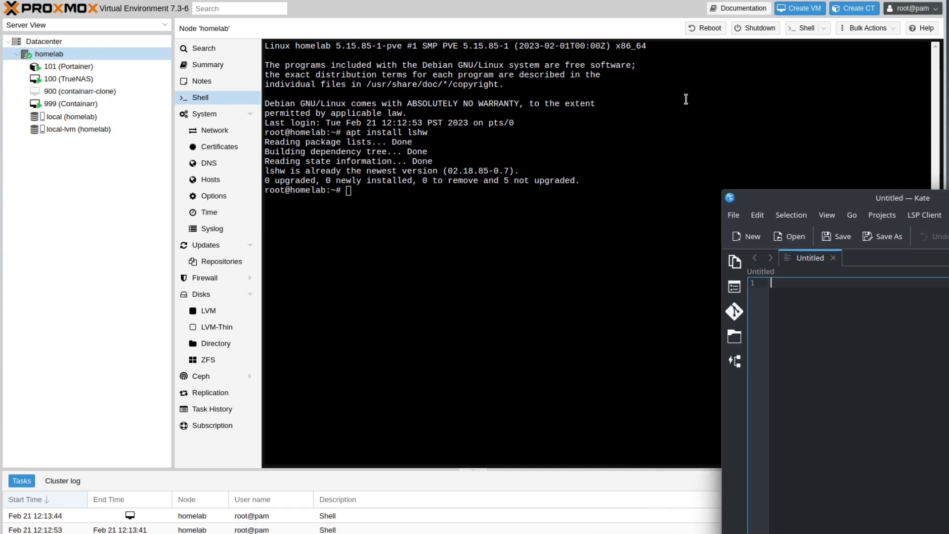
{"action": "right_click", "coordinate": [445, 202]}
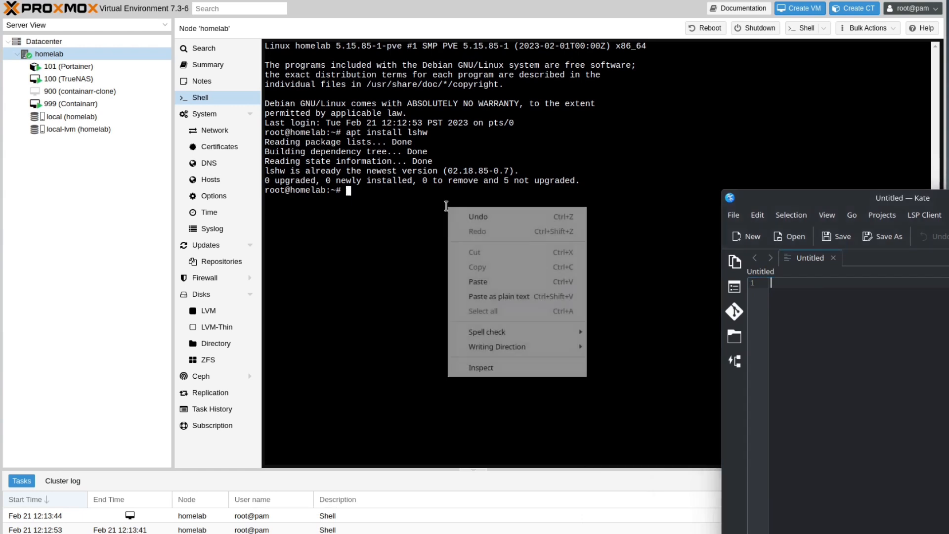
{"action": "left_click", "coordinate": [479, 283]}
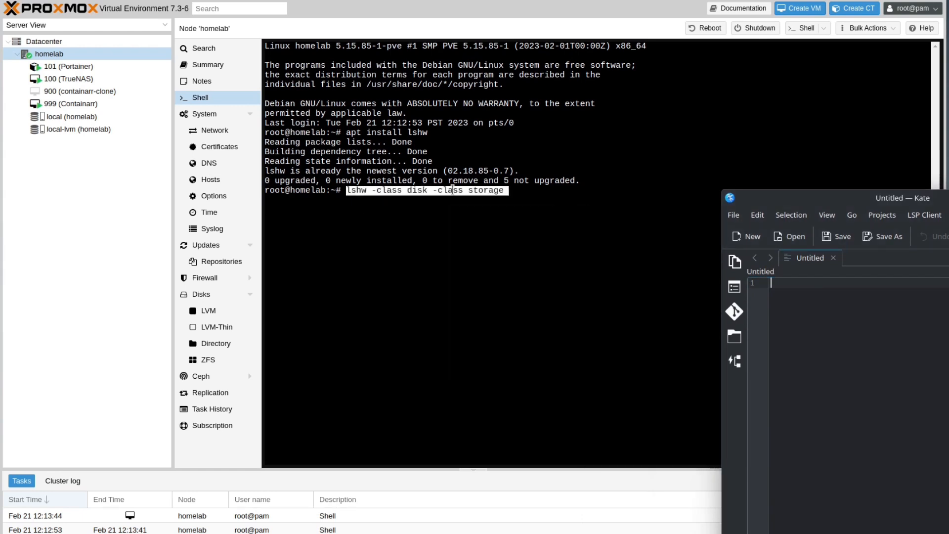
{"action": "left_click", "coordinate": [545, 201]}
Run the lshw disk listing and start a note with lines for sda, sdb and sdc
{"action": "key", "text": "Return"}
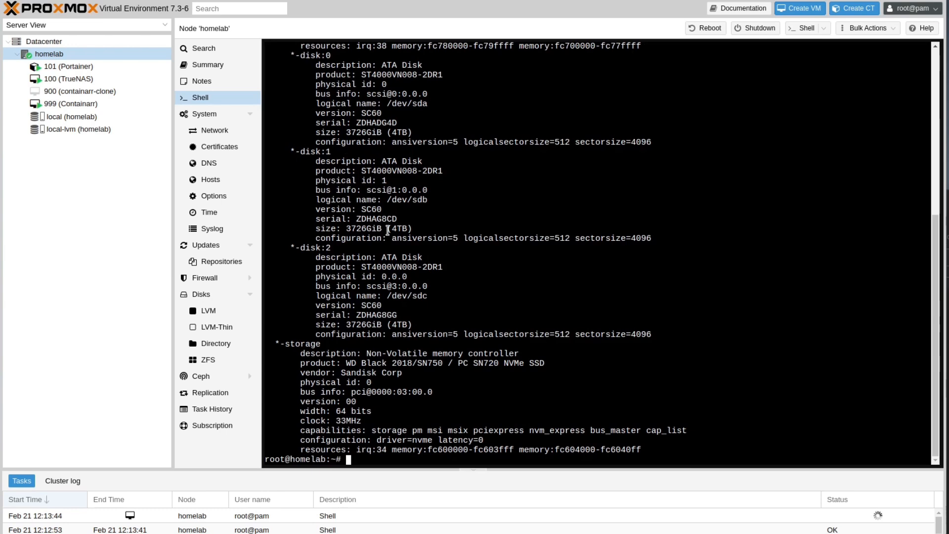
{"action": "scroll", "coordinate": [388, 230], "scroll_direction": "up", "scroll_amount": 5}
{"action": "scroll", "coordinate": [388, 230], "scroll_direction": "down", "scroll_amount": 2}
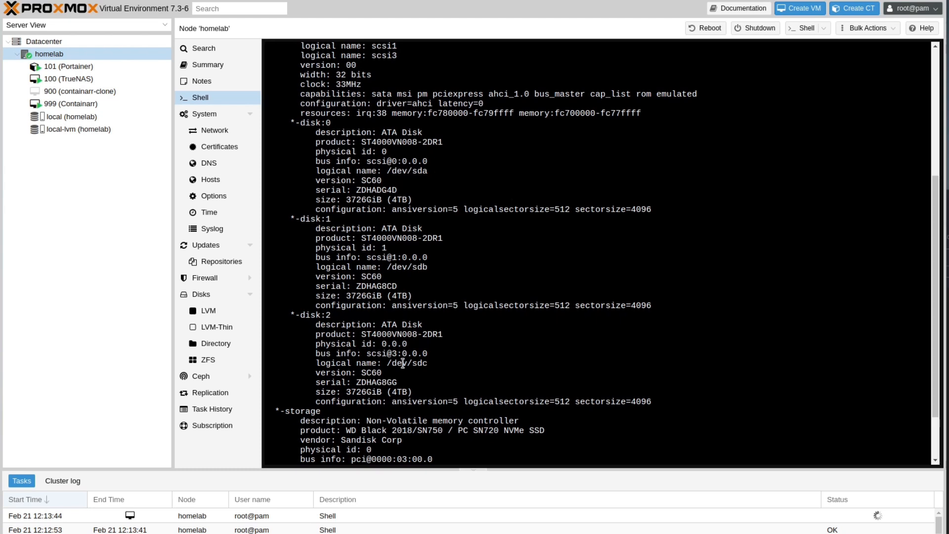
{"action": "key", "text": "ctrl+c"}
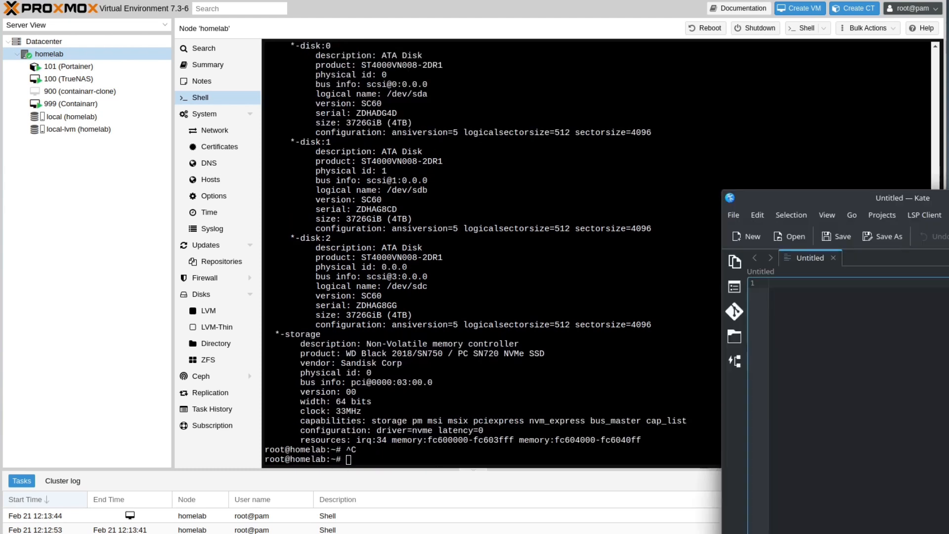
{"action": "type", "text": "sda "}
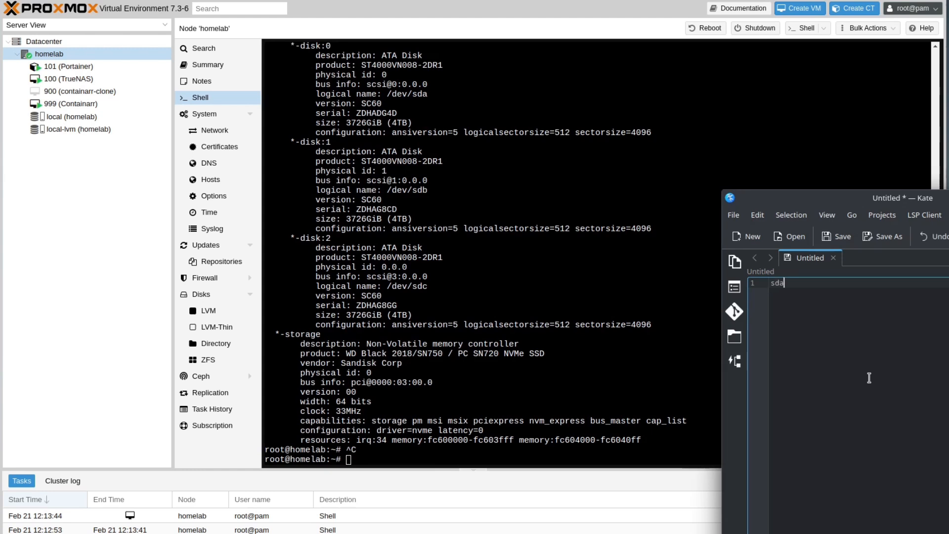
{"action": "type", "text": "sdb"}
{"action": "key", "text": "Return"}
{"action": "type", "text": "sdc"}
{"action": "middle_click", "coordinate": [512, 254]}
Copy the first disk's serial from the lshw output and paste it after sda
{"action": "left_click", "coordinate": [371, 113]}
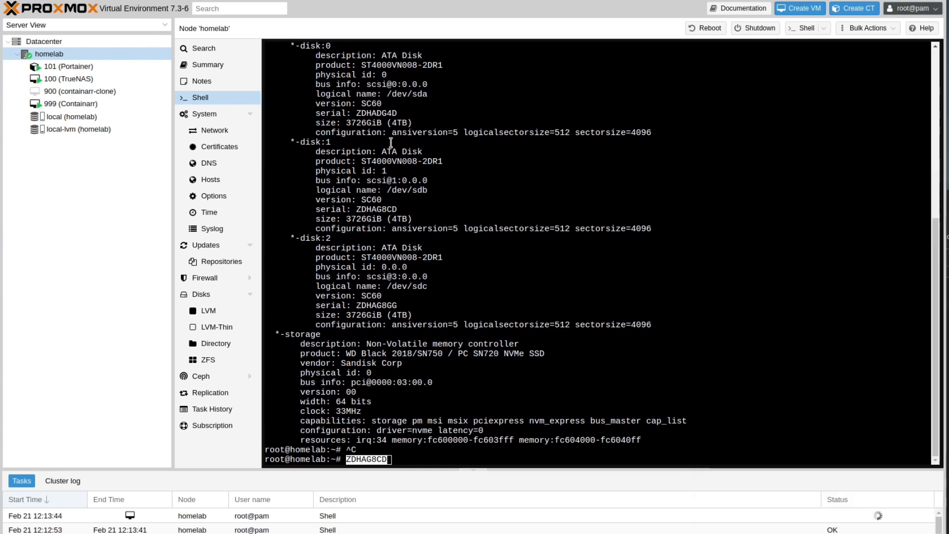
{"action": "double_click", "coordinate": [370, 113]}
{"action": "right_click", "coordinate": [370, 113]}
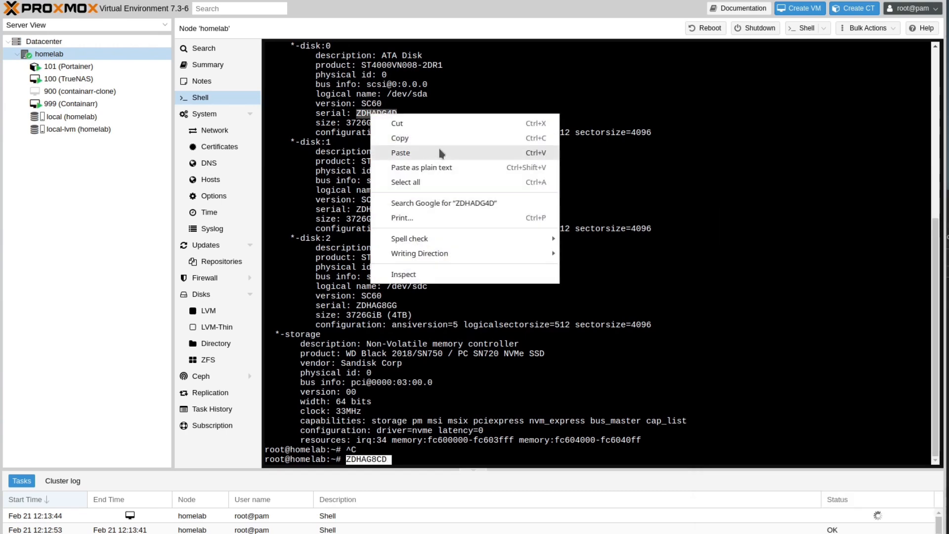
{"action": "left_click", "coordinate": [460, 138]}
{"action": "left_click", "coordinate": [948, 331]}
{"action": "left_click", "coordinate": [793, 286]}
{"action": "key", "text": "ctrl+v"}
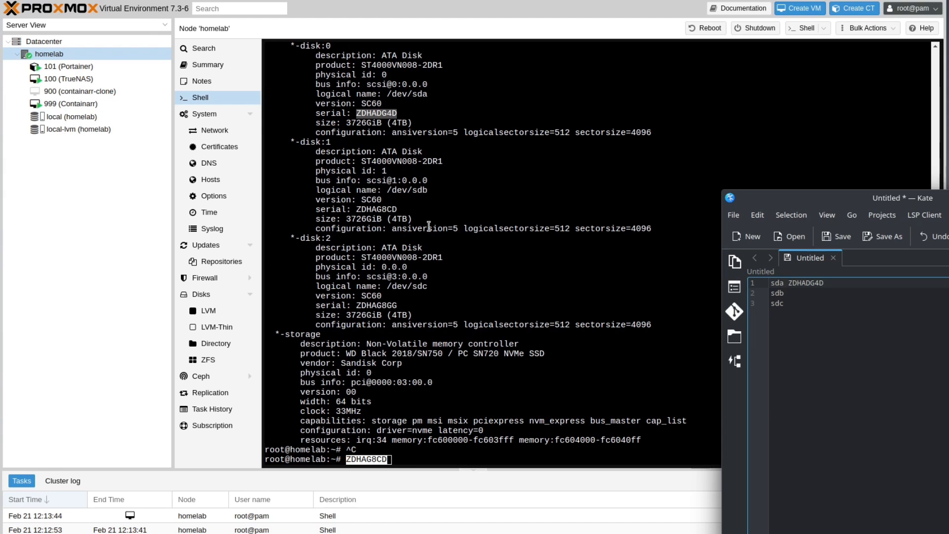
Copy the third disk's serial and paste it after sdc in the notes
{"action": "double_click", "coordinate": [381, 207]}
{"action": "key", "text": "ctrl+c"}
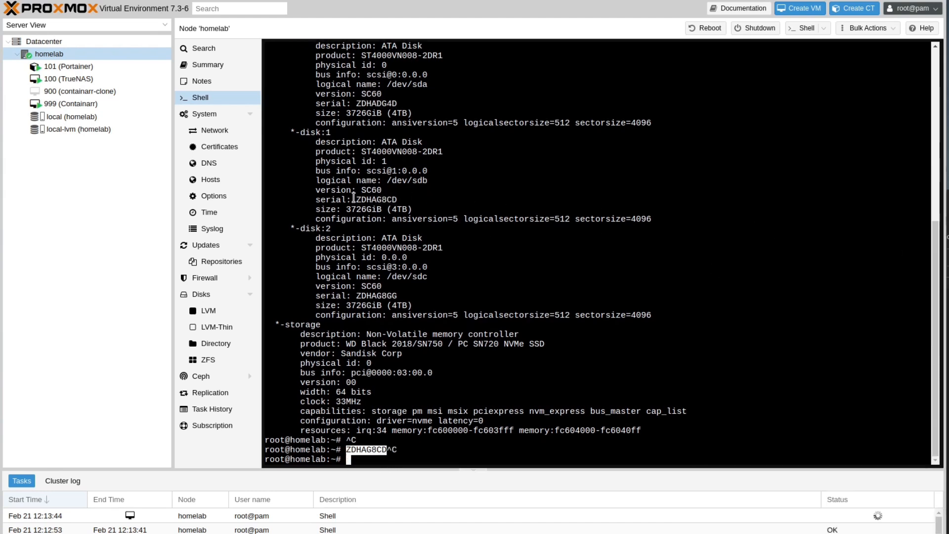
{"action": "double_click", "coordinate": [377, 296]}
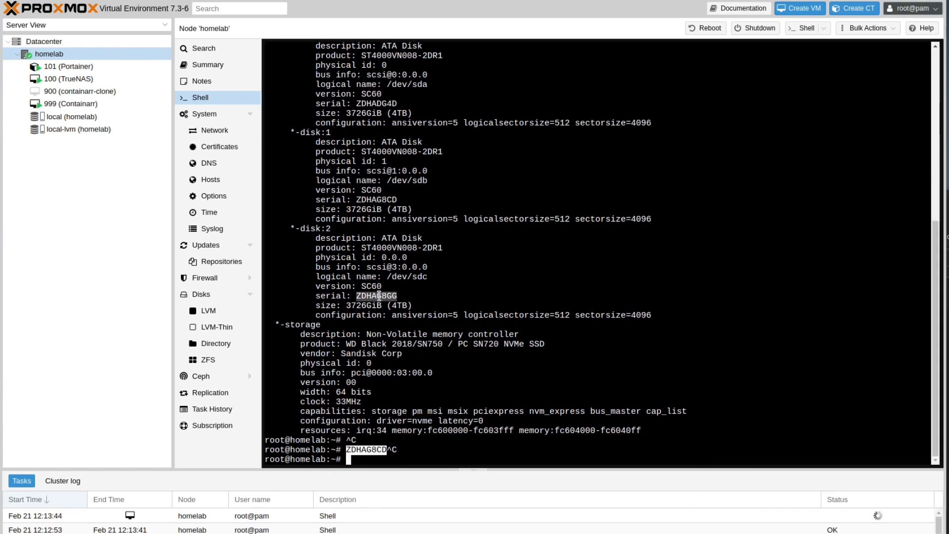
{"action": "right_click", "coordinate": [378, 296]}
{"action": "left_click", "coordinate": [444, 321]}
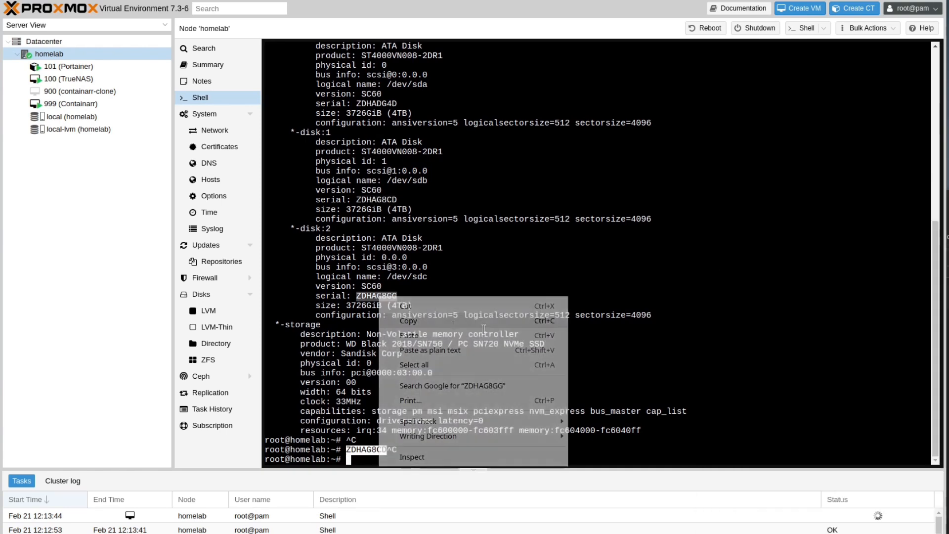
{"action": "key", "text": "alt+Tab"}
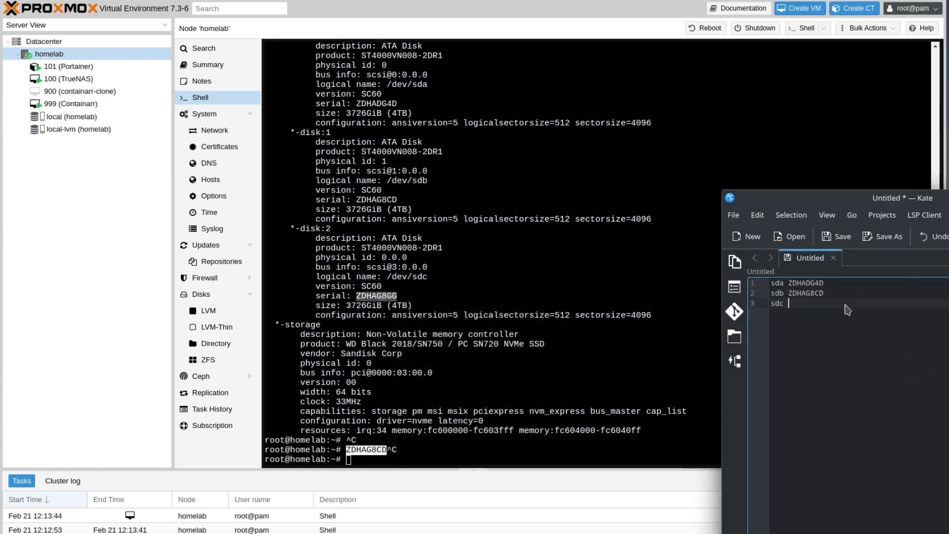
{"action": "right_click", "coordinate": [845, 305]}
{"action": "left_click", "coordinate": [917, 340]}
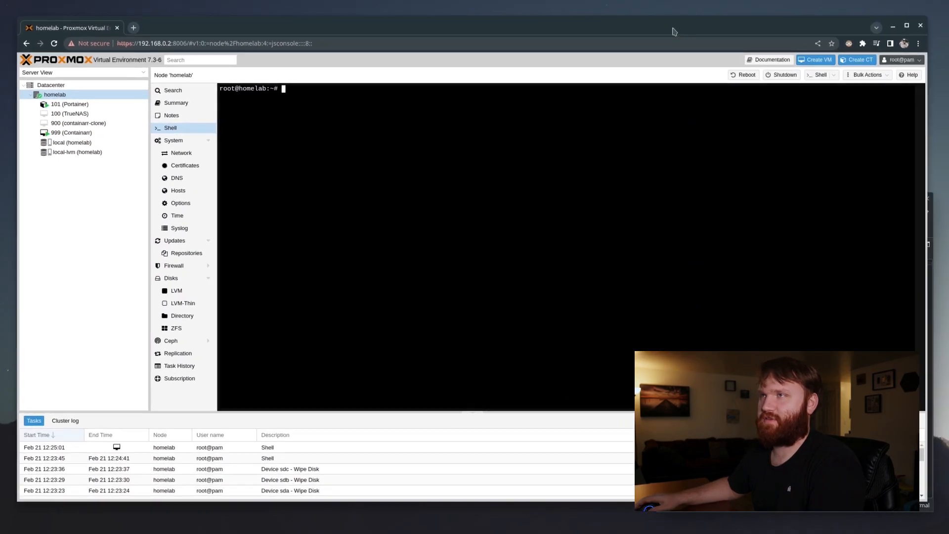
Run the lsblk | awk | grep command to show by-id paths for sda, sdb, sdc and nvme0n1
{"action": "key", "text": "ctrl+v"}
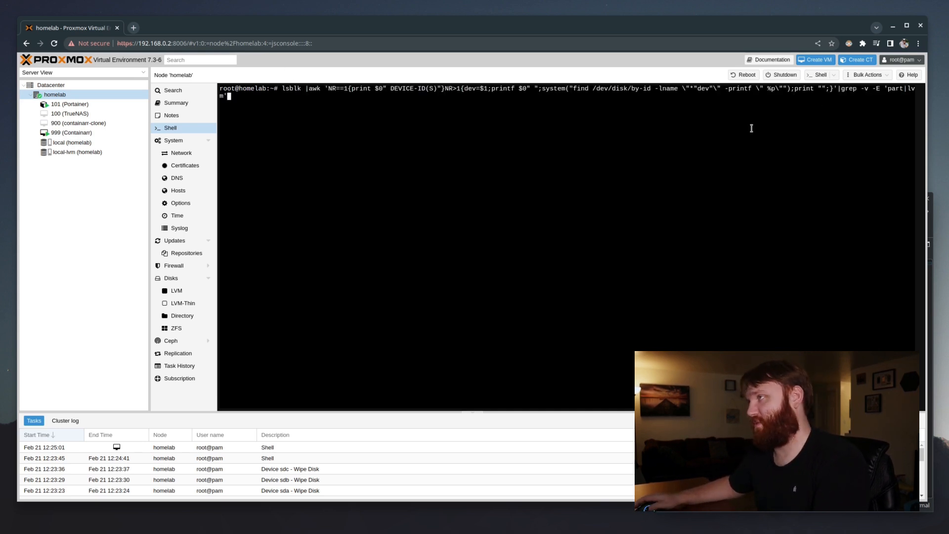
{"action": "key", "text": "Return"}
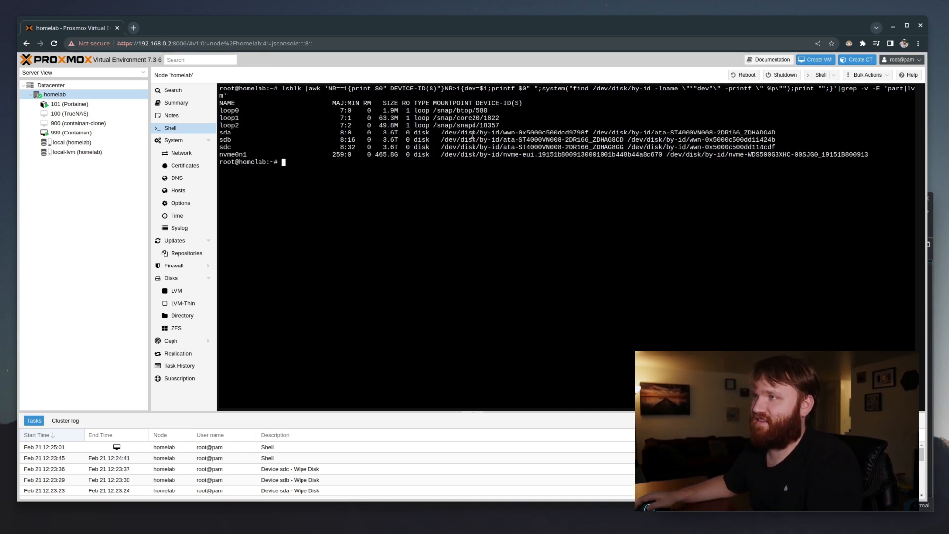
{"action": "left_click_drag", "start_coordinate": [685, 131], "coordinate": [503, 132]}
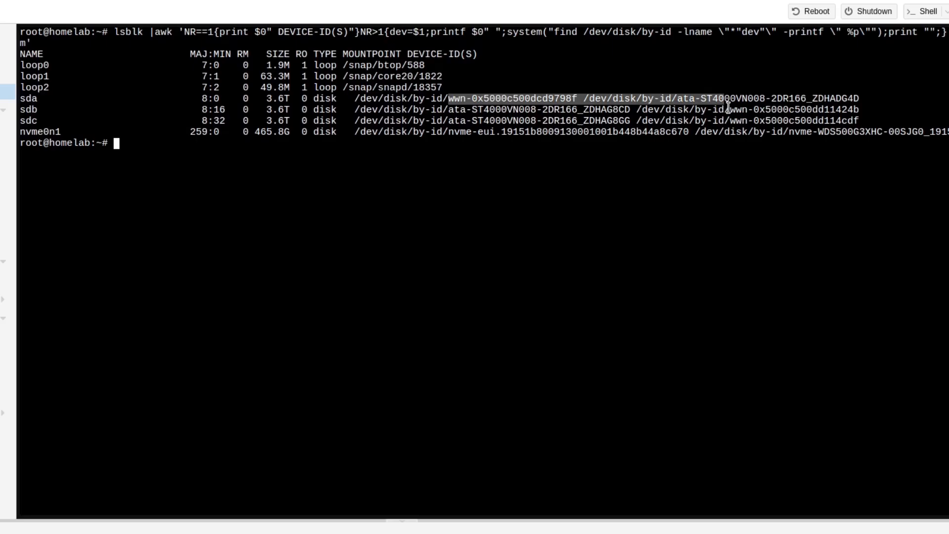
{"action": "left_click_drag", "start_coordinate": [730, 109], "coordinate": [501, 108]}
{"action": "left_click", "coordinate": [514, 98]}
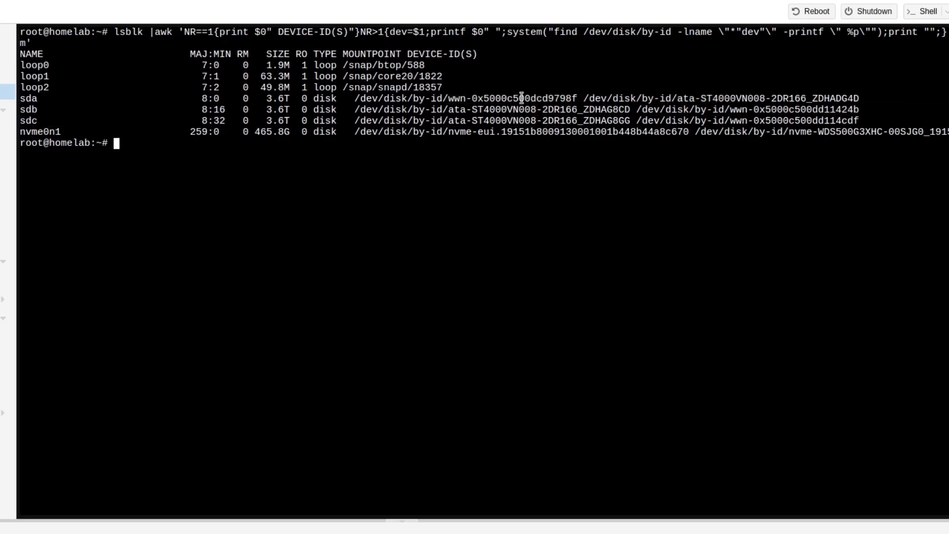
Copy sda's ata-ST4000VN008-2DR166 identifier and paste it after its serial in the notes
{"action": "left_click_drag", "start_coordinate": [448, 107], "coordinate": [633, 105]}
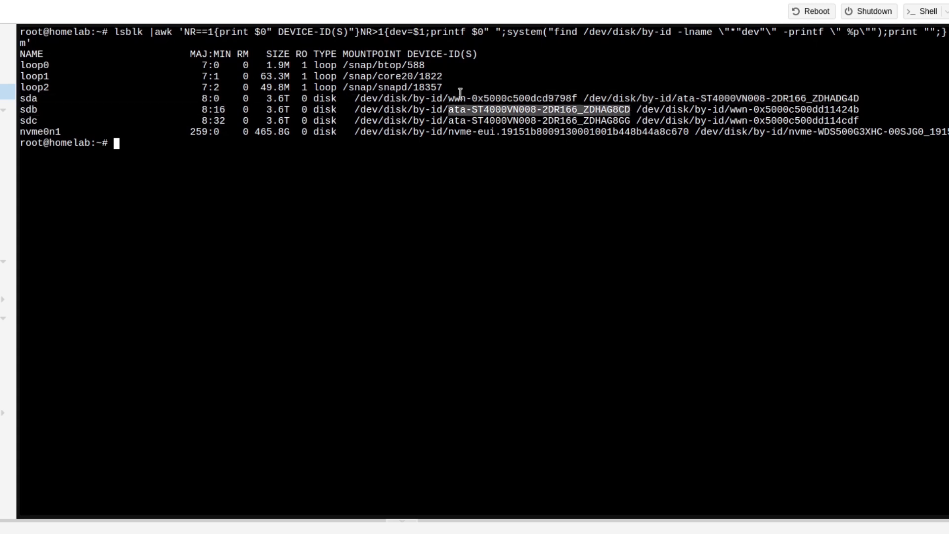
{"action": "left_click_drag", "start_coordinate": [448, 92], "coordinate": [581, 98]}
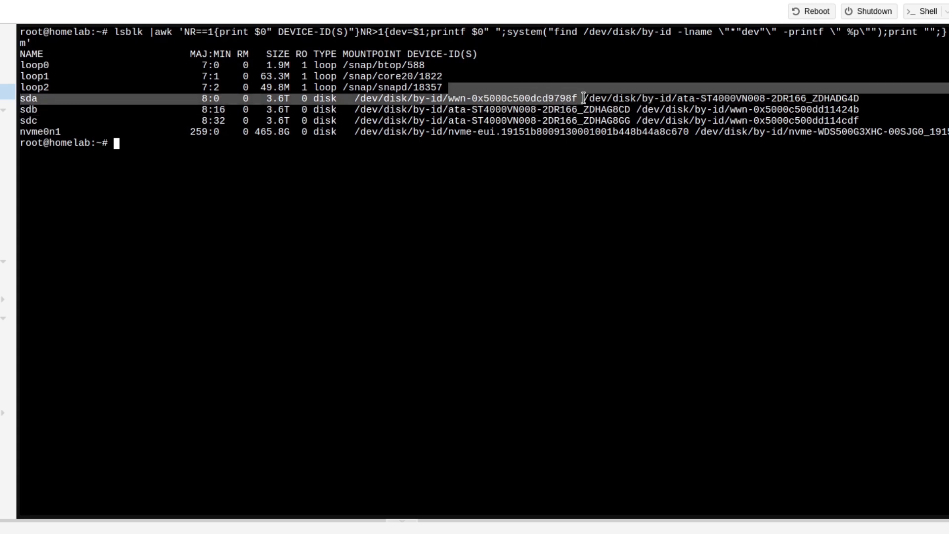
{"action": "left_click", "coordinate": [582, 98]}
{"action": "left_click_drag", "start_coordinate": [676, 96], "coordinate": [859, 96]}
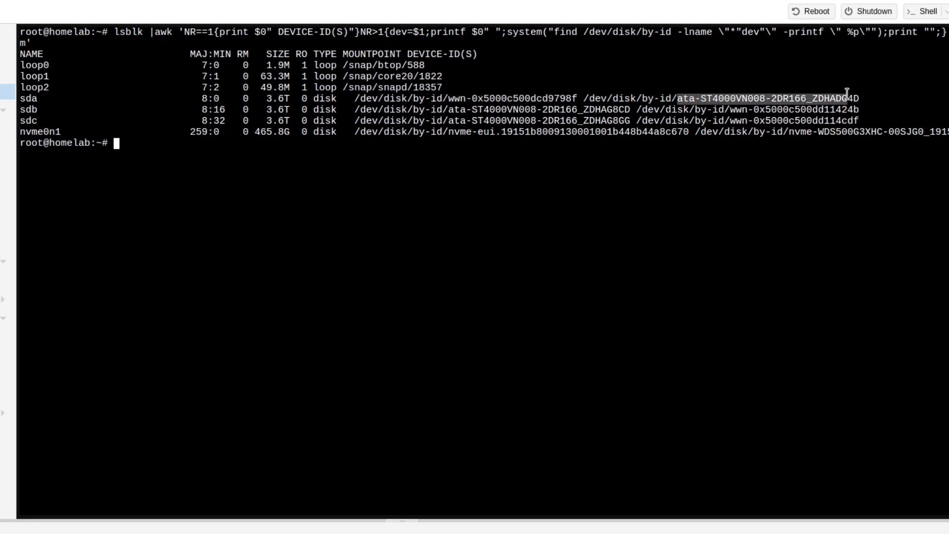
{"action": "right_click", "coordinate": [803, 96]}
{"action": "left_click", "coordinate": [867, 122]}
{"action": "key", "text": "alt+Tab"}
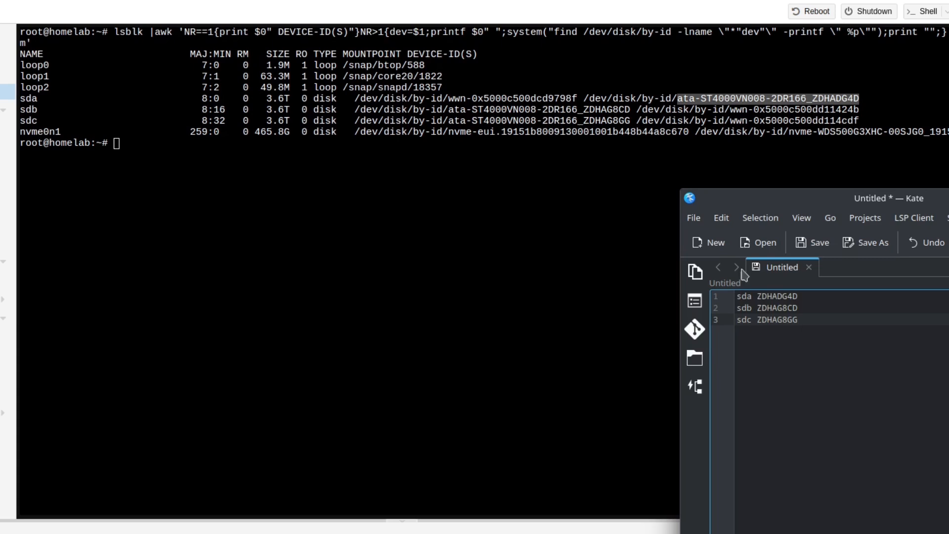
{"action": "left_click", "coordinate": [812, 296]}
{"action": "key", "text": "ctrl+v"}
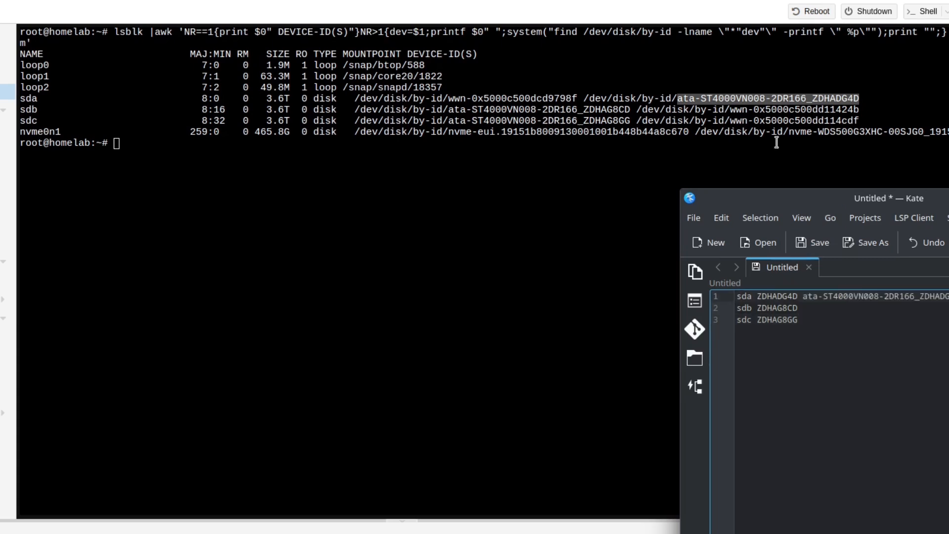
Copy sdb's ata- identifier into line 2 of the notes after its serial
{"action": "left_click_drag", "start_coordinate": [449, 110], "coordinate": [631, 109]}
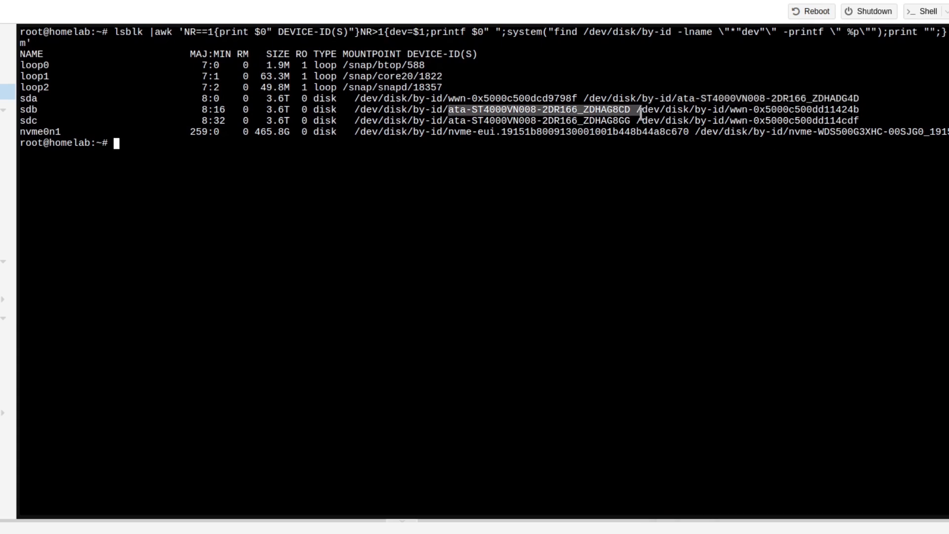
{"action": "right_click", "coordinate": [618, 107]}
{"action": "left_click", "coordinate": [685, 135]}
{"action": "left_click", "coordinate": [850, 309]}
{"action": "key", "text": "ctrl+v"}
Paste sdc's ata- identifier at the end of line 3 of the notes
{"action": "left_click_drag", "start_coordinate": [449, 120], "coordinate": [631, 120]}
{"action": "right_click", "coordinate": [632, 119]}
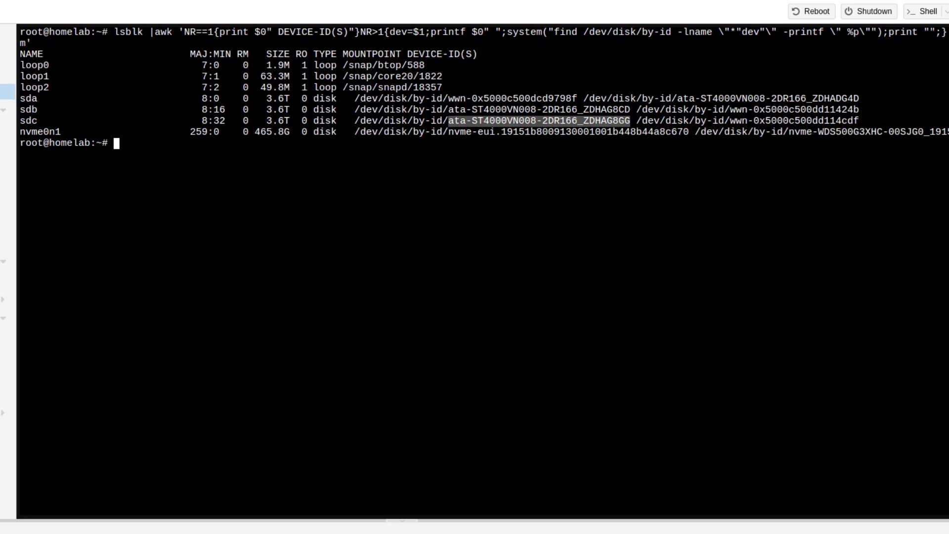
{"action": "key", "text": "alt+Tab"}
{"action": "left_click", "coordinate": [835, 321]}
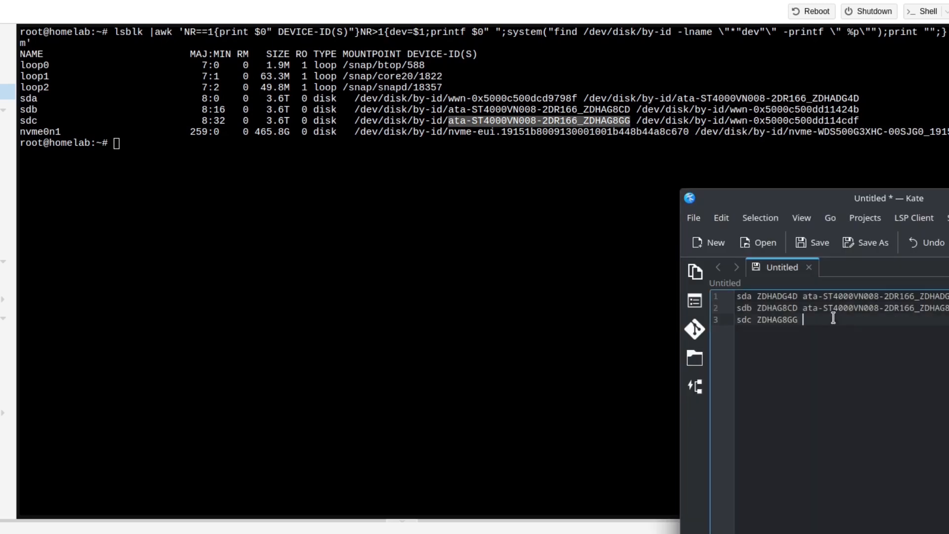
{"action": "key", "text": "ctrl+v"}
{"action": "left_click", "coordinate": [484, 230]}
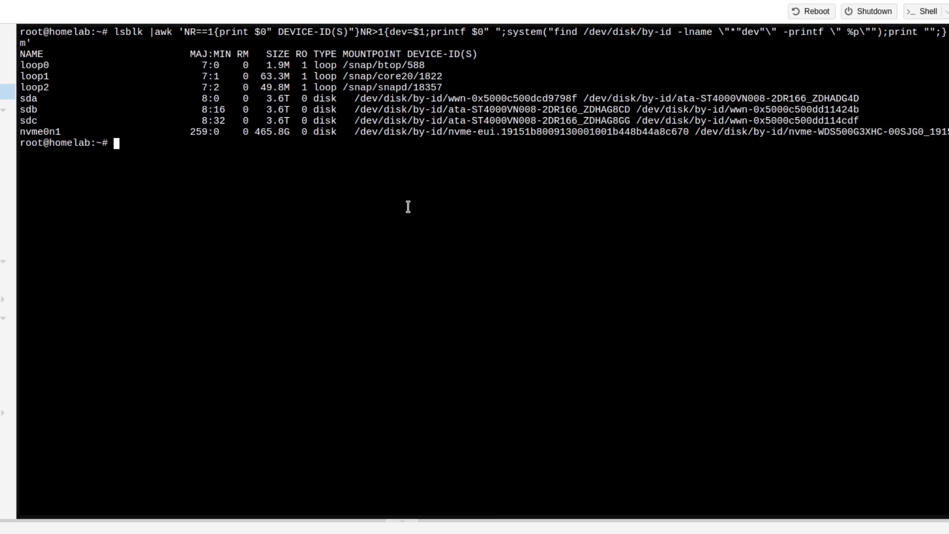
{"action": "key", "text": "Return"}
{"action": "key", "text": "Return"}
{"action": "key", "text": "Return"}
{"action": "key", "text": "Return"}
{"action": "key", "text": "Return"}
{"action": "key", "text": "Return"}
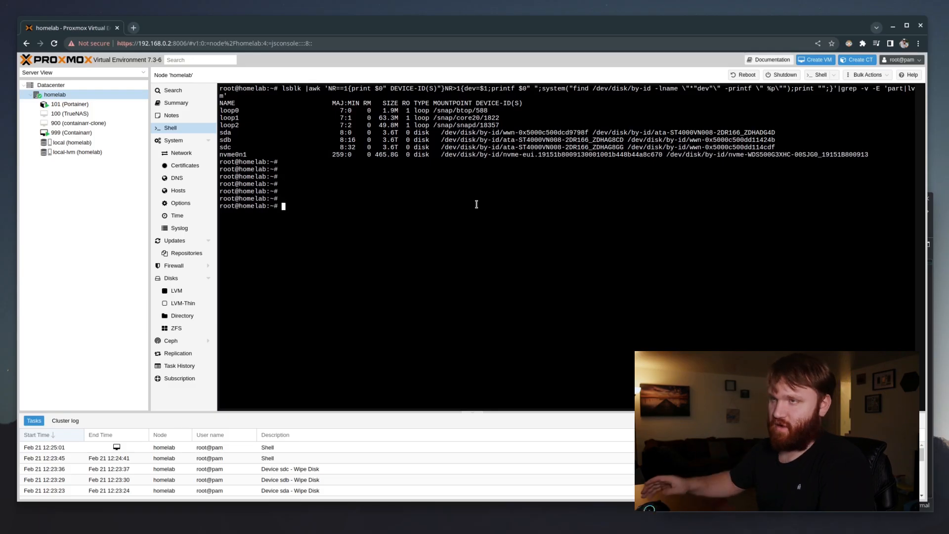
Select VM 100 (TrueNAS) in the Server View and review its Hardware list
{"action": "left_click", "coordinate": [83, 116]}
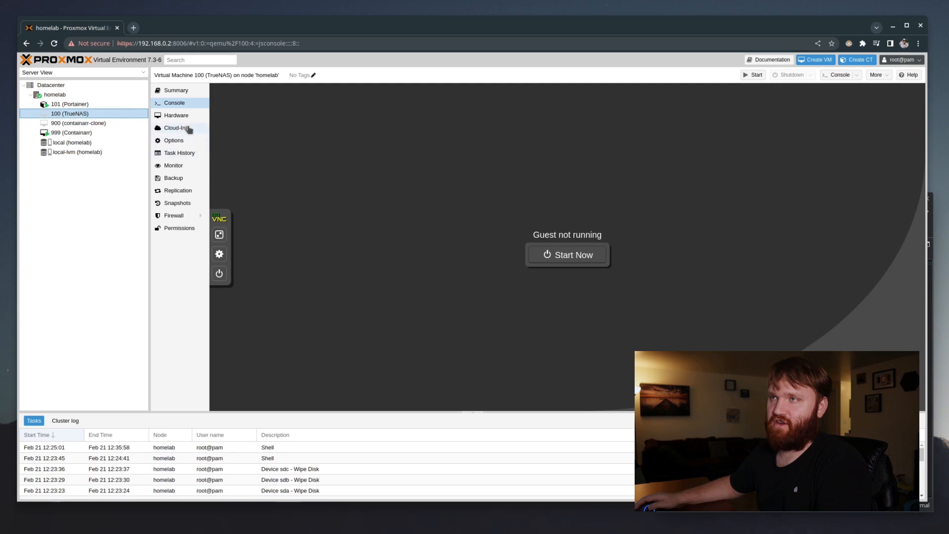
{"action": "left_click", "coordinate": [177, 116]}
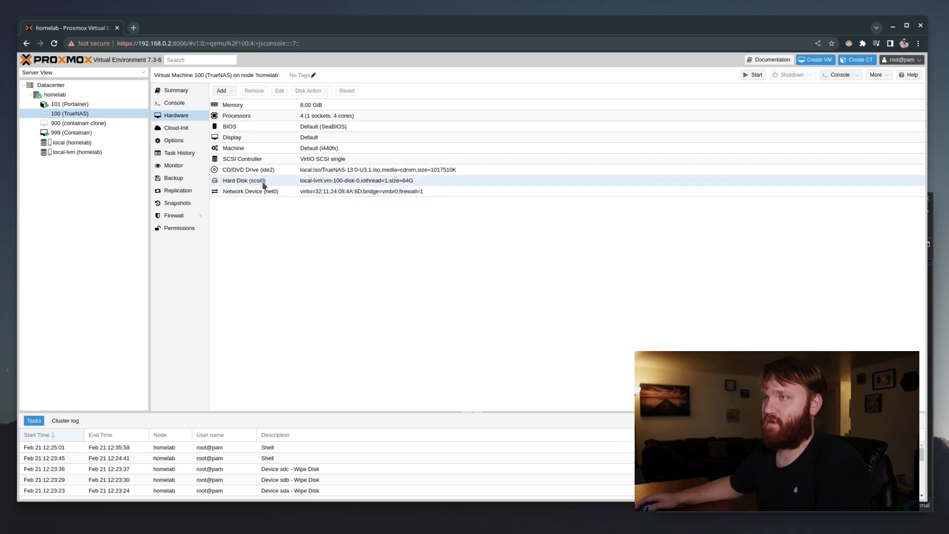
{"action": "left_click", "coordinate": [74, 132]}
Paste the qm set template, trim it to /dev/disk/by-id/ and change scsi5 to scsi1
{"action": "left_click", "coordinate": [54, 94]}
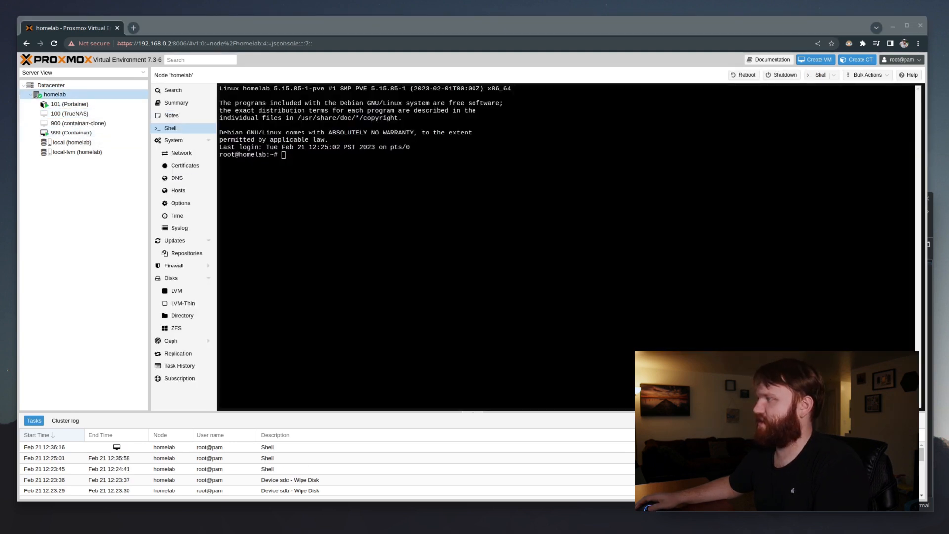
{"action": "right_click", "coordinate": [421, 191]}
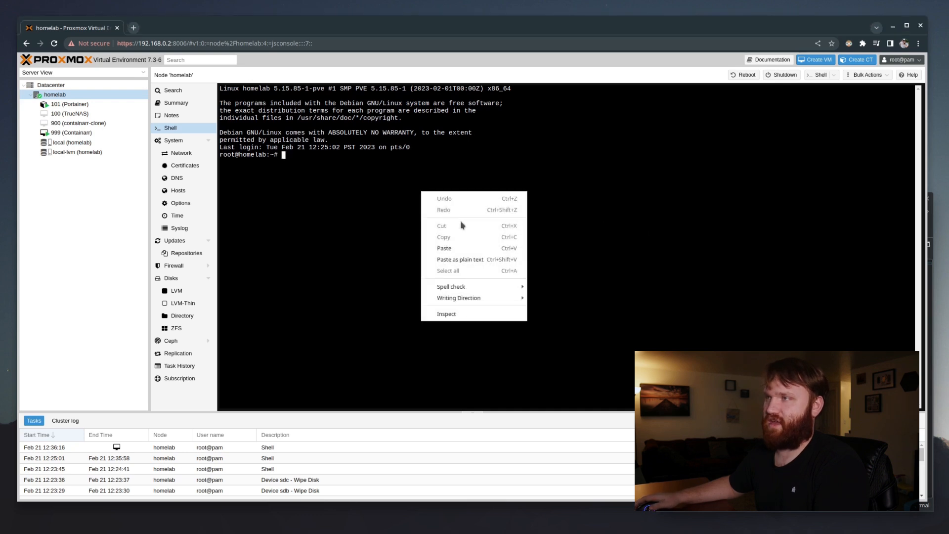
{"action": "left_click", "coordinate": [445, 248]}
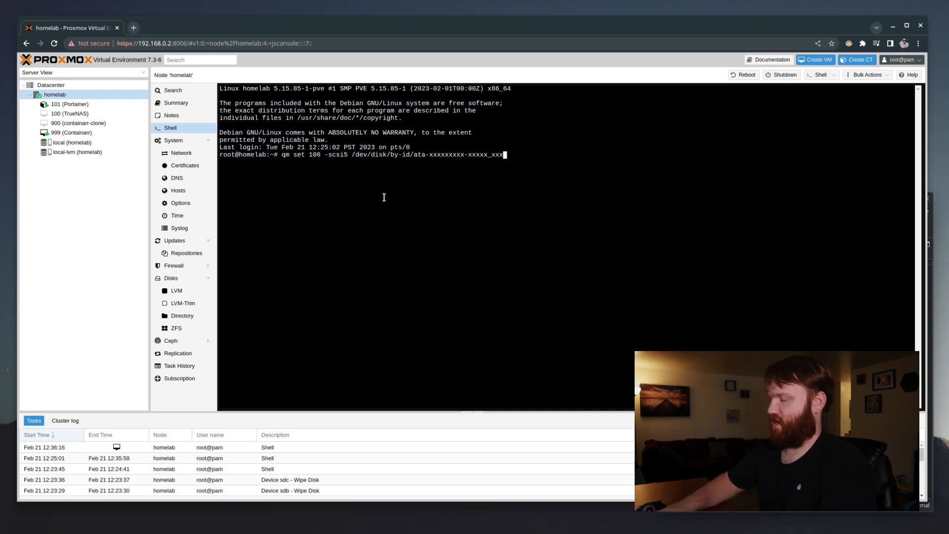
{"action": "key", "text": "BackSpace"}
{"action": "key", "text": "BackSpace"}
{"action": "key", "text": "BackSpace"}
{"action": "key", "text": "BackSpace"}
{"action": "key", "text": "BackSpace"}
{"action": "key", "text": "BackSpace"}
{"action": "key", "text": "BackSpace"}
{"action": "key", "text": "BackSpace"}
{"action": "key", "text": "BackSpace"}
{"action": "key", "text": "BackSpace"}
{"action": "key", "text": "BackSpace"}
{"action": "key", "text": "BackSpace"}
{"action": "key", "text": "BackSpace"}
{"action": "key", "text": "BackSpace"}
{"action": "key", "text": "BackSpace"}
{"action": "key", "text": "BackSpace"}
{"action": "key", "text": "BackSpace"}
{"action": "key", "text": "BackSpace"}
{"action": "key", "text": "BackSpace"}
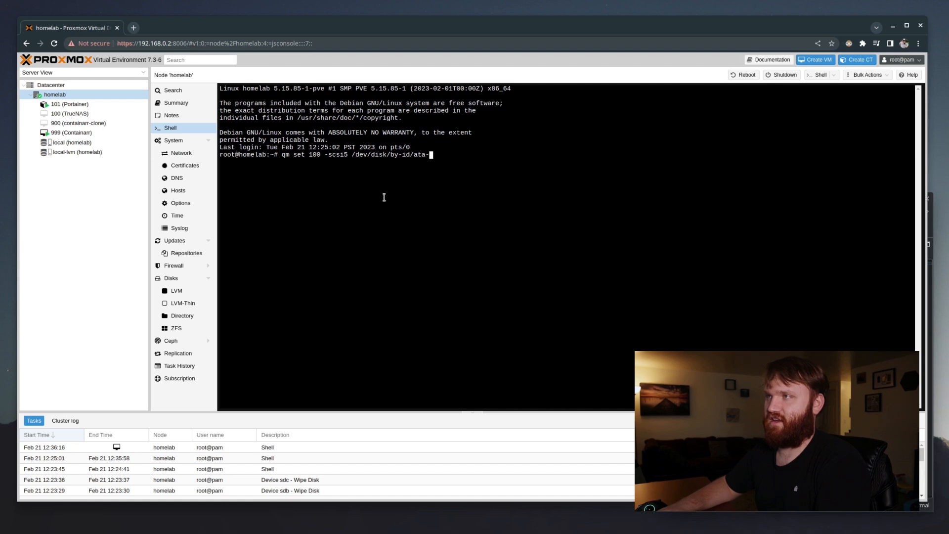
{"action": "key", "text": "BackSpace"}
{"action": "key", "text": "Left"}
{"action": "key", "text": "Left"}
{"action": "key", "text": "Left"}
{"action": "key", "text": "Left"}
{"action": "key", "text": "Left"}
{"action": "key", "text": "Left"}
{"action": "key", "text": "Left"}
{"action": "key", "text": "Left"}
{"action": "key", "text": "Left"}
{"action": "key", "text": "Left"}
{"action": "key", "text": "Left"}
{"action": "key", "text": "Left"}
{"action": "key", "text": "Left"}
{"action": "key", "text": "Left"}
{"action": "key", "text": "Left"}
{"action": "key", "text": "Left"}
{"action": "key", "text": "Left"}
{"action": "key", "text": "Left"}
{"action": "key", "text": "Left"}
{"action": "key", "text": "Left"}
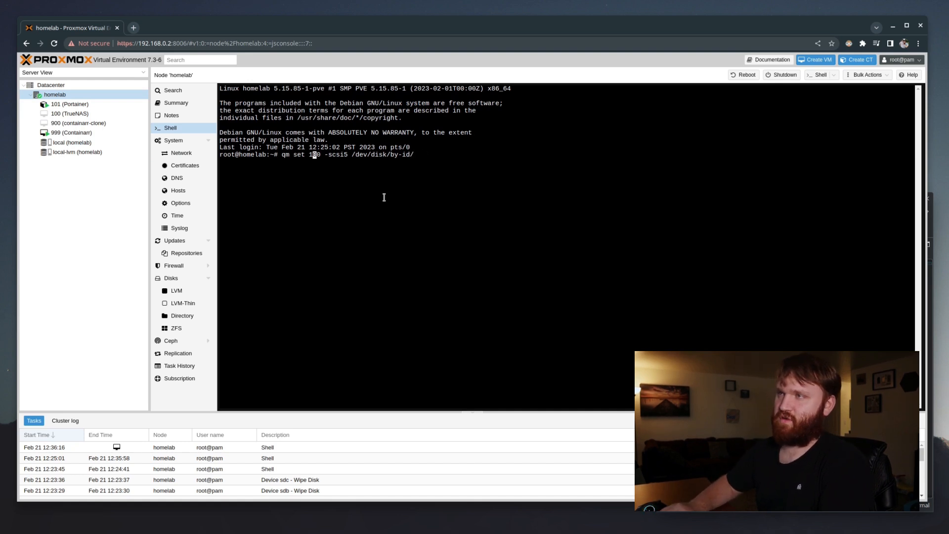
{"action": "key", "text": "Right"}
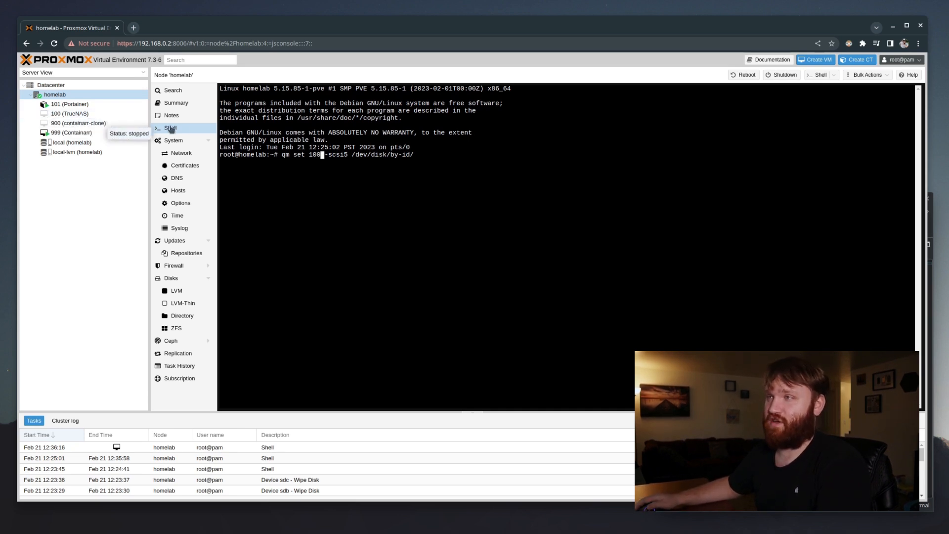
{"action": "key", "text": "Right"}
{"action": "key", "text": "Right"}
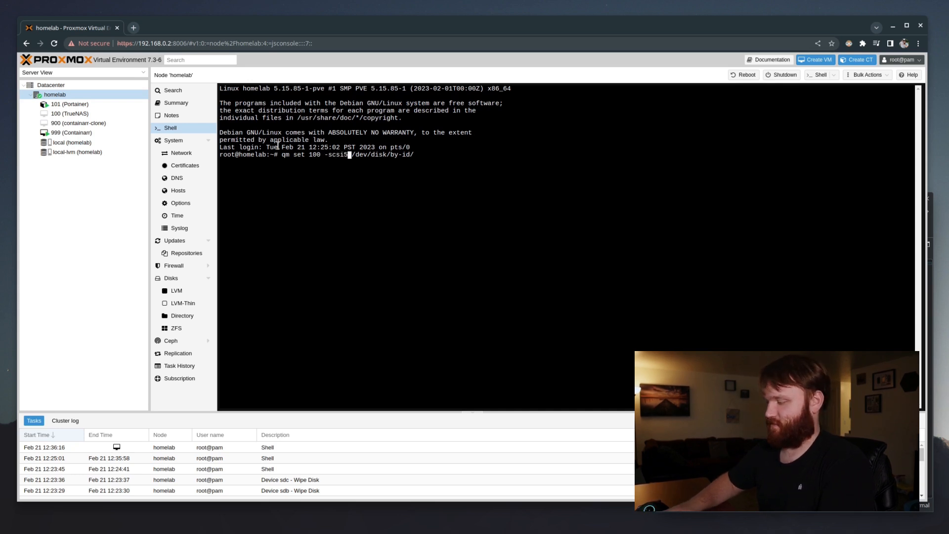
{"action": "key", "text": "Delete"}
{"action": "type", "text": "1"}
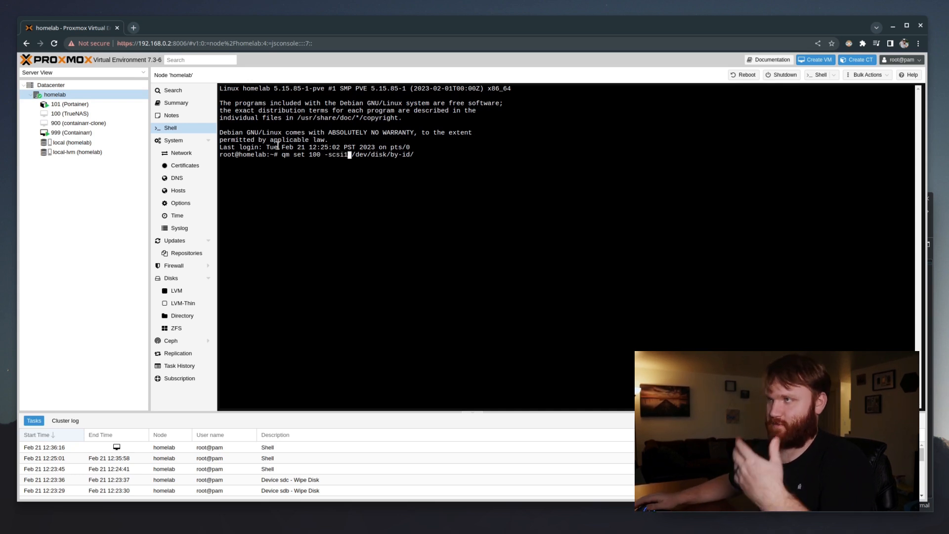
Append ata-ST4000VN008-2DR166_ZHADG4D from the notes and run the command
{"action": "left_click", "coordinate": [930, 225]}
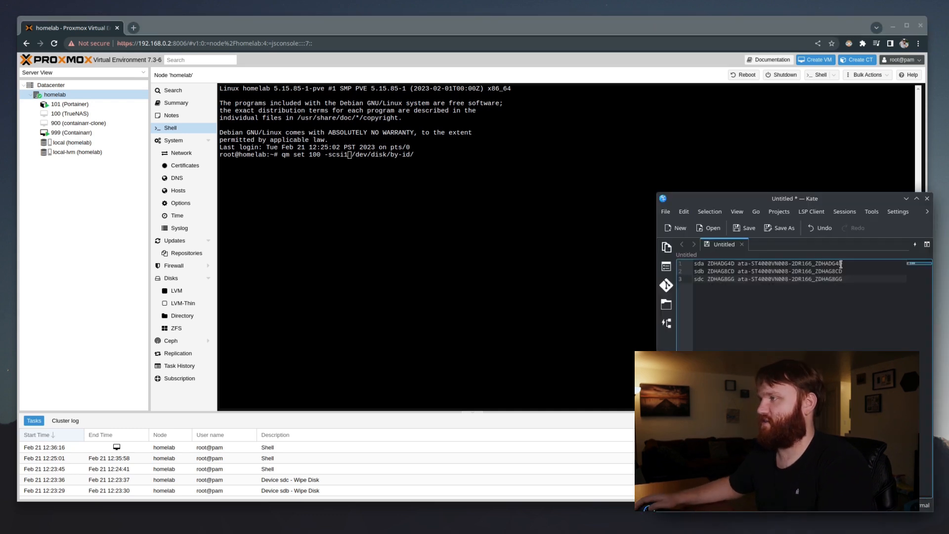
{"action": "left_click_drag", "start_coordinate": [846, 264], "coordinate": [738, 265]}
{"action": "right_click", "coordinate": [743, 264]}
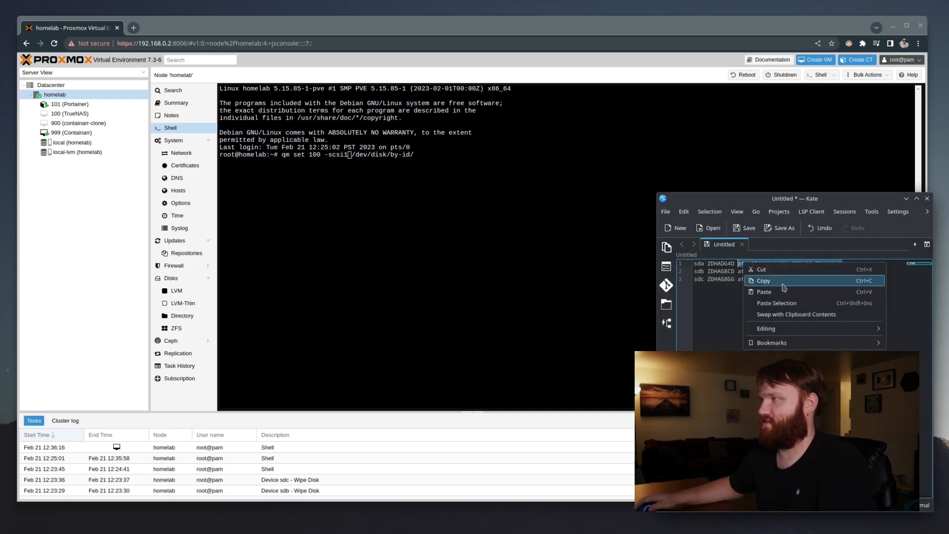
{"action": "left_click", "coordinate": [763, 280]}
{"action": "left_click", "coordinate": [449, 153]}
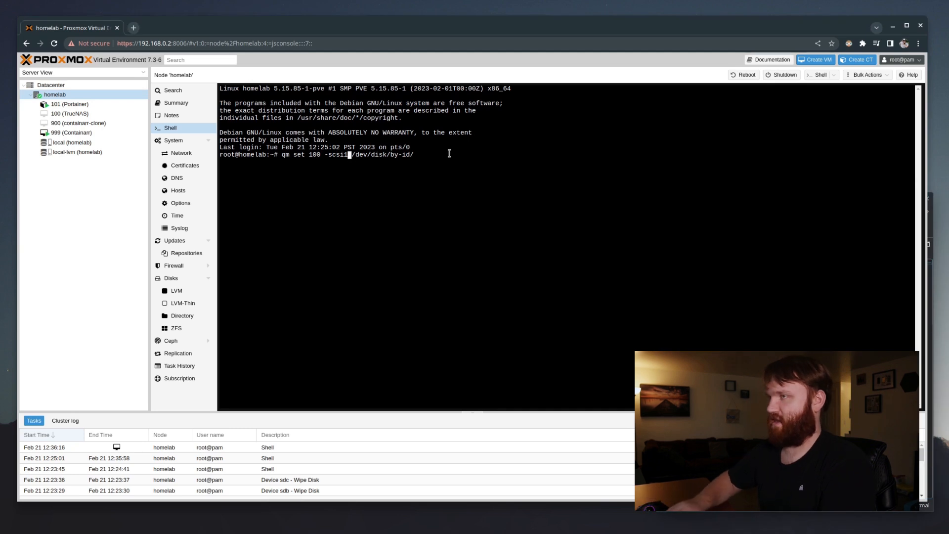
{"action": "key", "text": "End"}
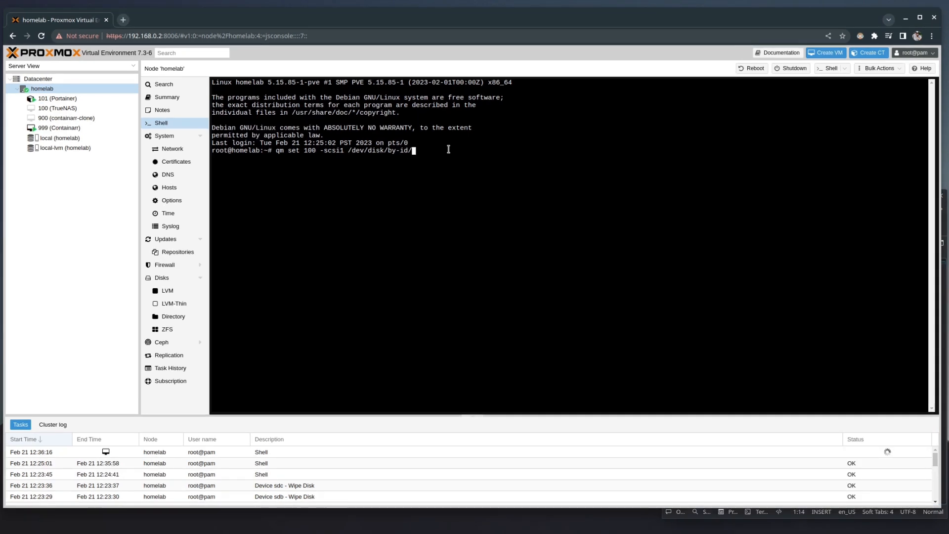
{"action": "right_click", "coordinate": [448, 149]}
{"action": "left_click", "coordinate": [513, 208]}
{"action": "key", "text": "Return"}
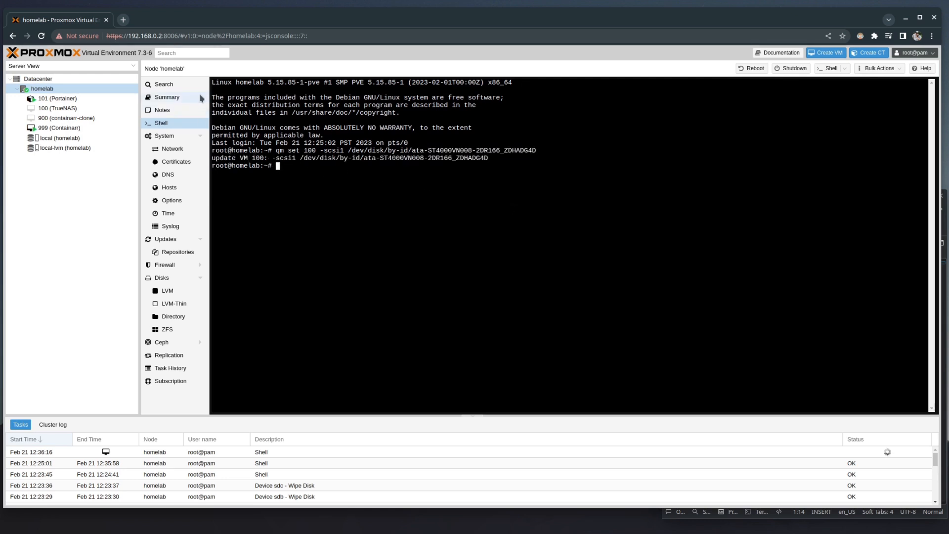
Run qm set 100 -scsi3 with the third disk's ID and confirm the disks in VM 100's Hardware
{"action": "left_click", "coordinate": [87, 108]}
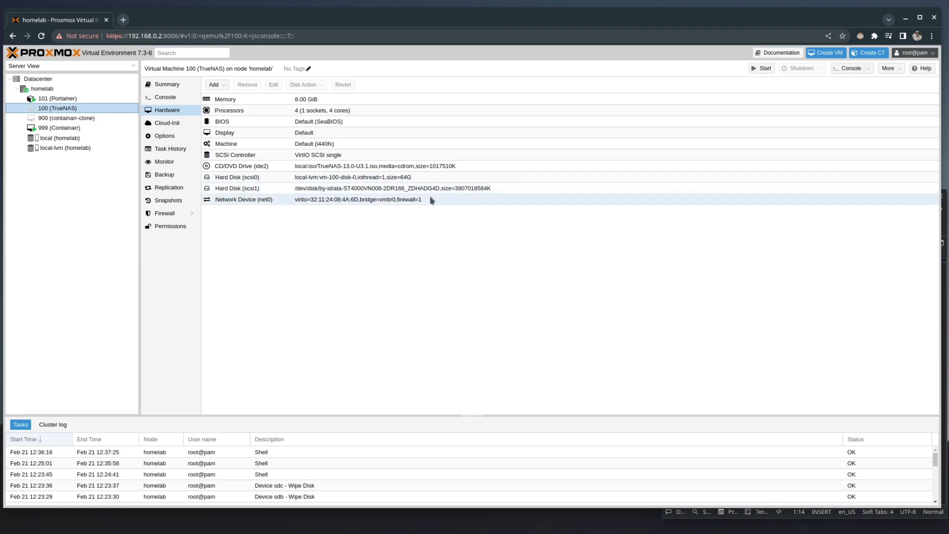
{"action": "left_click", "coordinate": [63, 90]}
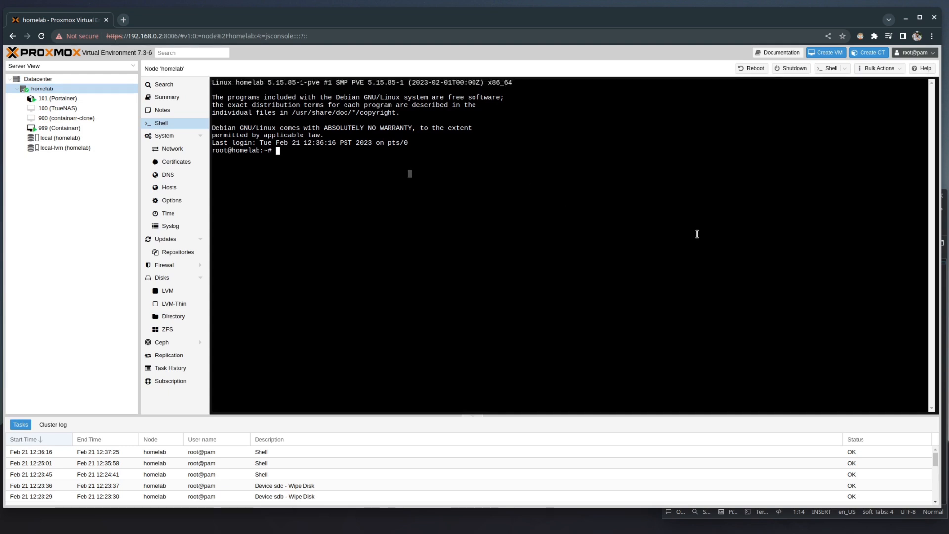
{"action": "key", "text": "ctrl+v"}
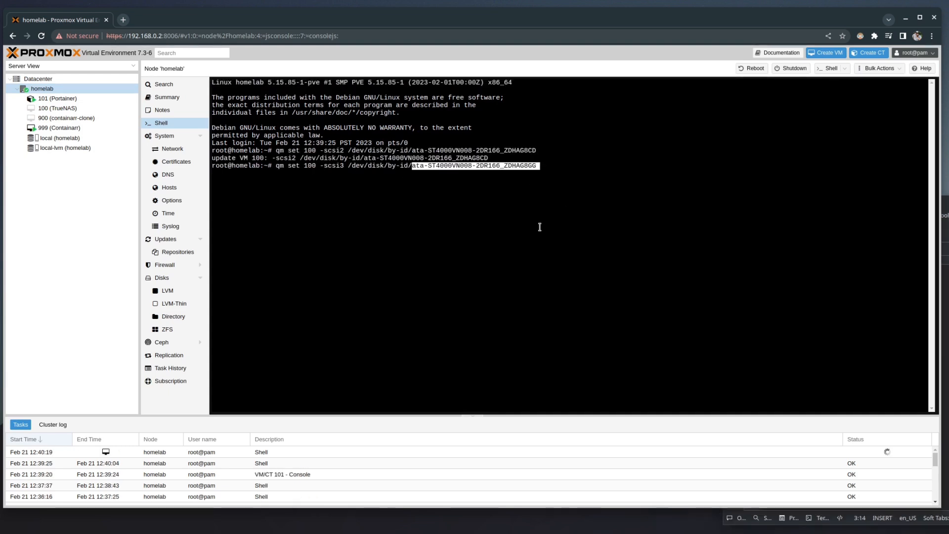
{"action": "key", "text": "Left"}
{"action": "key", "text": "Left"}
{"action": "key", "text": "Left"}
{"action": "key", "text": "Left"}
{"action": "key", "text": "Left"}
{"action": "key", "text": "Left"}
{"action": "key", "text": "Left"}
{"action": "key", "text": "Left"}
{"action": "key", "text": "Left"}
{"action": "key", "text": "Left"}
{"action": "key", "text": "Left"}
{"action": "key", "text": "Left"}
{"action": "key", "text": "Left"}
{"action": "key", "text": "Left"}
{"action": "key", "text": "Left"}
{"action": "key", "text": "Left"}
{"action": "key", "text": "Left"}
{"action": "key", "text": "Left"}
{"action": "key", "text": "Left"}
{"action": "key", "text": "Left"}
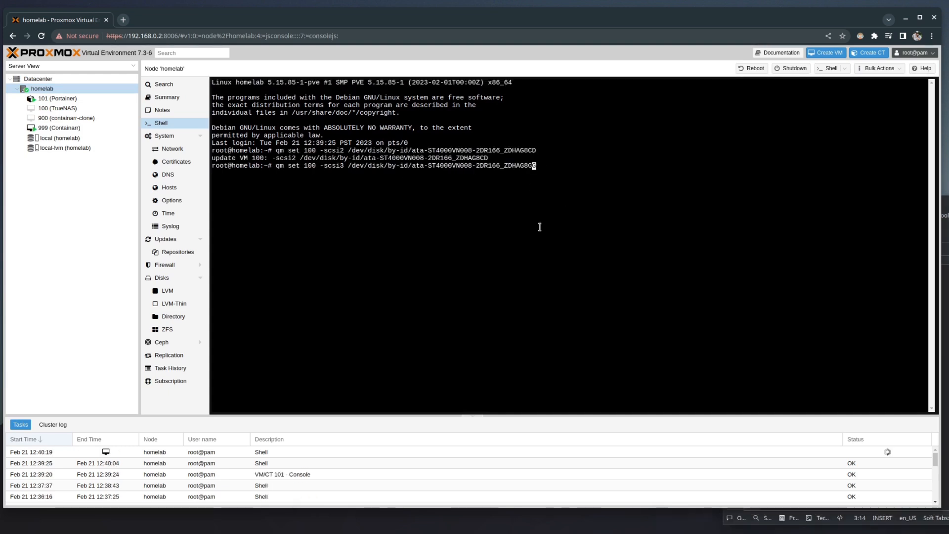
{"action": "key", "text": "Left"}
{"action": "key", "text": "Left"}
{"action": "key", "text": "Left"}
{"action": "key", "text": "Left"}
{"action": "key", "text": "Left"}
{"action": "key", "text": "Left"}
{"action": "key", "text": "Left"}
{"action": "key", "text": "Left"}
{"action": "key", "text": "Left"}
{"action": "key", "text": "Left"}
{"action": "key", "text": "Left"}
{"action": "key", "text": "Left"}
{"action": "key", "text": "Left"}
{"action": "key", "text": "Left"}
{"action": "key", "text": "Left"}
{"action": "key", "text": "Left"}
{"action": "key", "text": "Left"}
{"action": "key", "text": "Left"}
{"action": "key", "text": "Left"}
{"action": "key", "text": "Left"}
{"action": "key", "text": "Right"}
{"action": "key", "text": "Right"}
{"action": "key", "text": "Left"}
{"action": "key", "text": "Right"}
{"action": "key", "text": "Right"}
{"action": "key", "text": "Right"}
{"action": "key", "text": "Right"}
{"action": "key", "text": "Right"}
{"action": "key", "text": "Right"}
{"action": "key", "text": "Right"}
{"action": "key", "text": "Right"}
{"action": "key", "text": "Right"}
{"action": "key", "text": "Right"}
{"action": "key", "text": "Right"}
{"action": "key", "text": "Right"}
{"action": "key", "text": "Right"}
{"action": "key", "text": "Right"}
{"action": "key", "text": "Right"}
{"action": "key", "text": "Right"}
{"action": "key", "text": "Right"}
{"action": "key", "text": "Right"}
{"action": "key", "text": "Right"}
{"action": "key", "text": "Right"}
{"action": "key", "text": "Right"}
{"action": "key", "text": "Right"}
{"action": "key", "text": "Right"}
{"action": "key", "text": "Right"}
{"action": "key", "text": "Right"}
{"action": "key", "text": "Right"}
{"action": "key", "text": "Right"}
{"action": "key", "text": "Right"}
{"action": "key", "text": "Right"}
{"action": "key", "text": "Return"}
{"action": "left_click", "coordinate": [75, 108]}
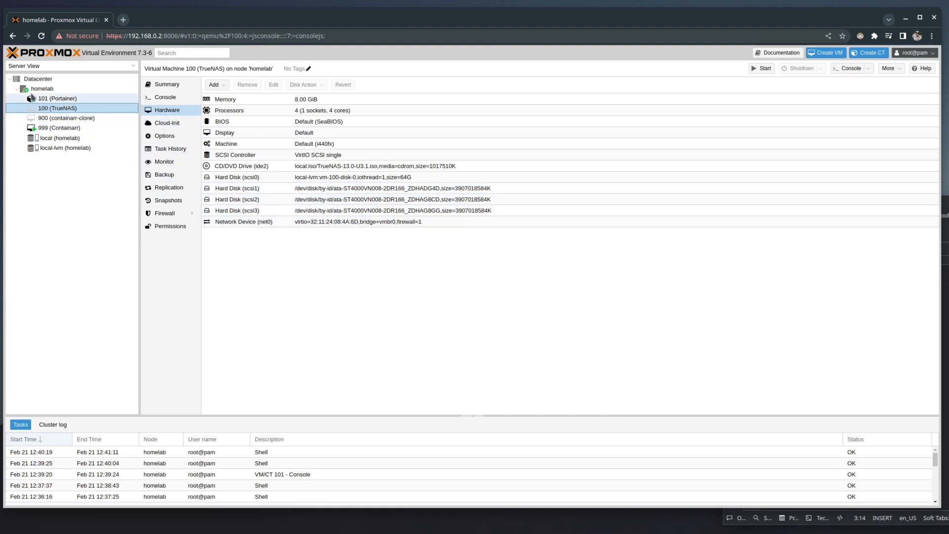
{"action": "left_click", "coordinate": [58, 92]}
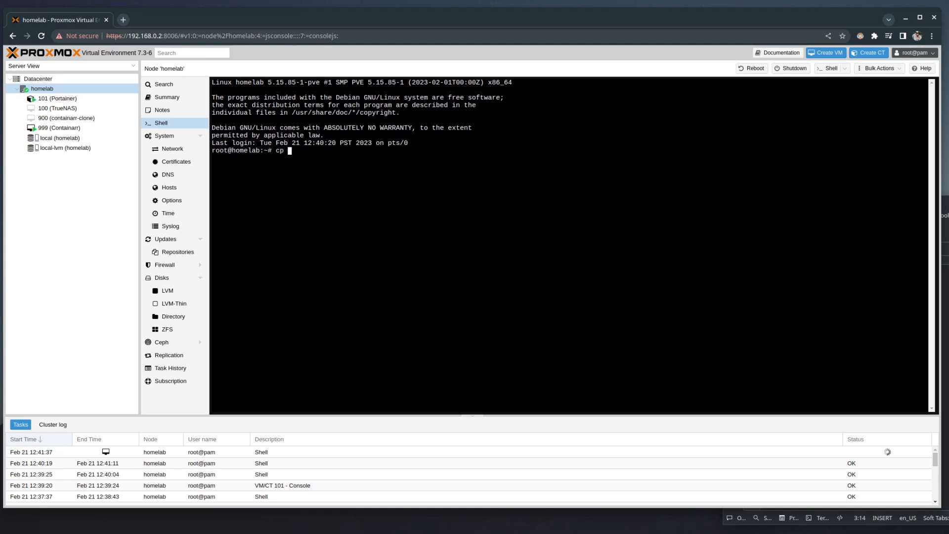
Copy /etc/pve/qemu-server/100.conf to /root/100-backup.conf with cp
{"action": "type", "text": "cp"}
{"action": "left_click_drag", "start_coordinate": [946, 215], "coordinate": [501, 185]}
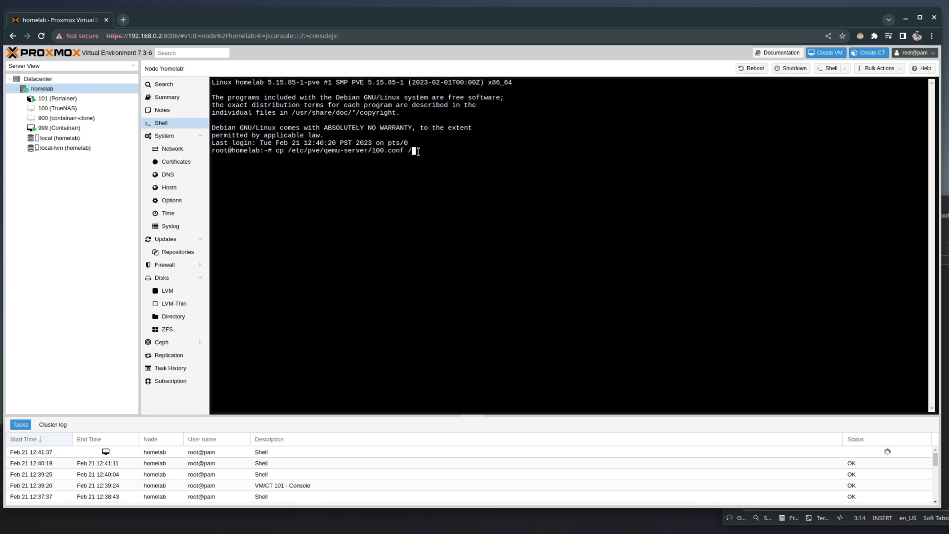
{"action": "type", "text": "oot"}
{"action": "type", "text": "/100-backup.conf"}
{"action": "key", "text": "Return"}
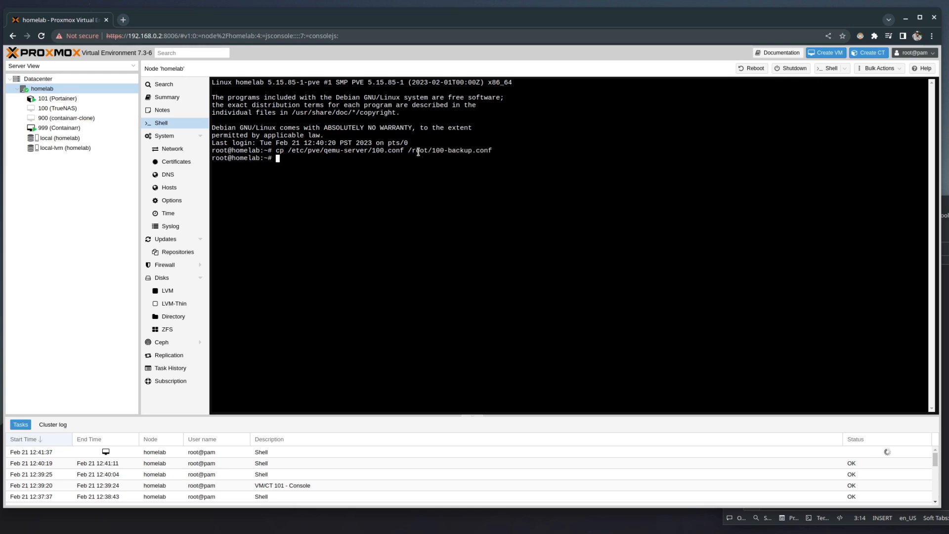
{"action": "key", "text": "Up"}
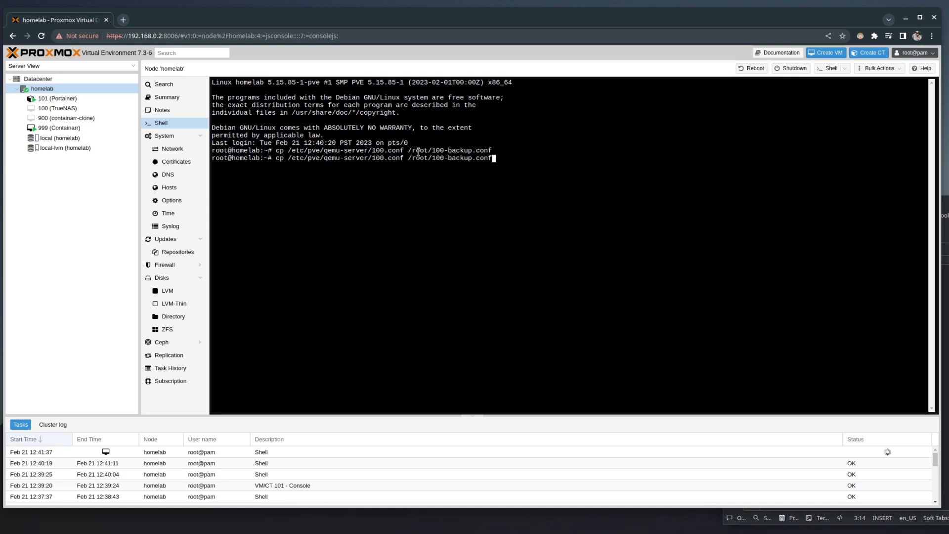
{"action": "key", "text": "BackSpace"}
{"action": "key", "text": "BackSpace"}
{"action": "key", "text": "BackSpace"}
{"action": "key", "text": "BackSpace"}
{"action": "key", "text": "BackSpace"}
{"action": "key", "text": "BackSpace"}
{"action": "key", "text": "BackSpace"}
{"action": "key", "text": "BackSpace"}
{"action": "key", "text": "BackSpace"}
{"action": "key", "text": "BackSpace"}
{"action": "key", "text": "BackSpace"}
{"action": "key", "text": "BackSpace"}
{"action": "key", "text": "BackSpace"}
{"action": "key", "text": "BackSpace"}
{"action": "key", "text": "BackSpace"}
{"action": "key", "text": "BackSpace"}
{"action": "key", "text": "BackSpace"}
{"action": "key", "text": "BackSpace"}
{"action": "key", "text": "BackSpace"}
{"action": "key", "text": "BackSpace"}
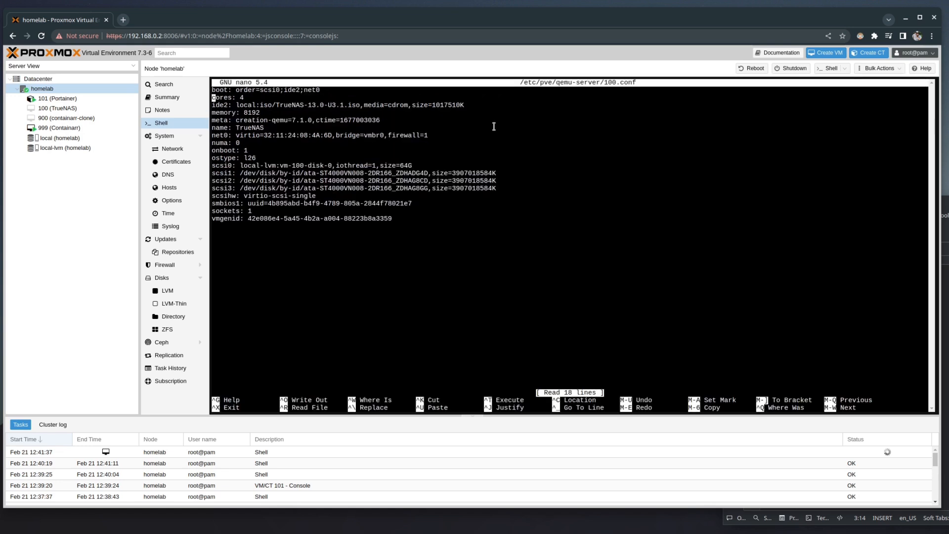
Open 100.conf in nano and append serial= to the scsi1 and scsi2 lines
{"action": "key", "text": "Down"}
{"action": "key", "text": "Down"}
{"action": "key", "text": "Down"}
{"action": "key", "text": "Down"}
{"action": "key", "text": "Down"}
{"action": "key", "text": "Down"}
{"action": "key", "text": "Down"}
{"action": "key", "text": "Down"}
{"action": "key", "text": "Right"}
{"action": "key", "text": "Right"}
{"action": "key", "text": "Right"}
{"action": "key", "text": "Right"}
{"action": "key", "text": "Right"}
{"action": "key", "text": "Right"}
{"action": "key", "text": "Right"}
{"action": "key", "text": "Right"}
{"action": "key", "text": "Right"}
{"action": "key", "text": "Right"}
{"action": "key", "text": "Right"}
{"action": "key", "text": "Right"}
{"action": "key", "text": "Right"}
{"action": "key", "text": "Right"}
{"action": "key", "text": "Right"}
{"action": "key", "text": "Right"}
{"action": "key", "text": "Right"}
{"action": "key", "text": "Right"}
{"action": "key", "text": "Right"}
{"action": "key", "text": "Right"}
{"action": "key", "text": "Right"}
{"action": "key", "text": "Right"}
{"action": "key", "text": "Right"}
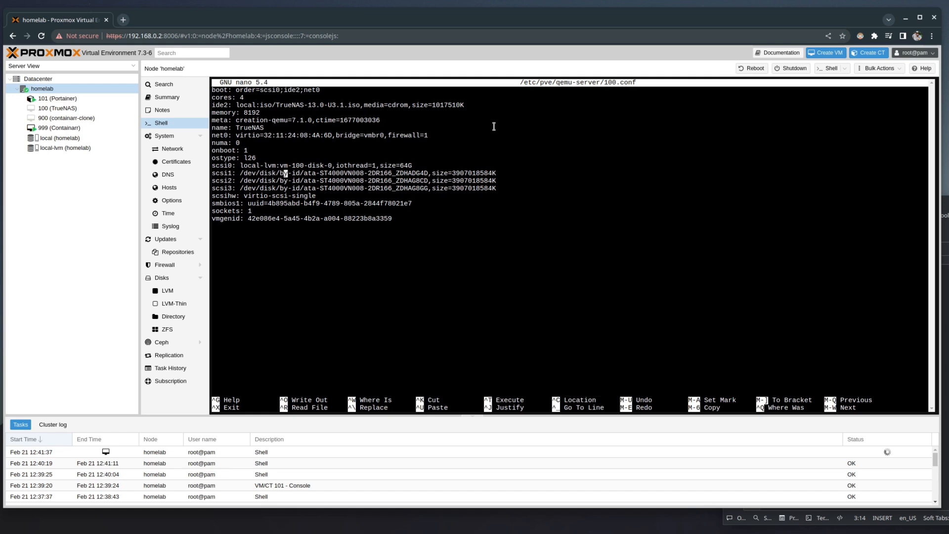
{"action": "key", "text": "End"}
{"action": "right_click", "coordinate": [513, 171]}
{"action": "left_click", "coordinate": [554, 229]}
{"action": "right_click", "coordinate": [531, 180]}
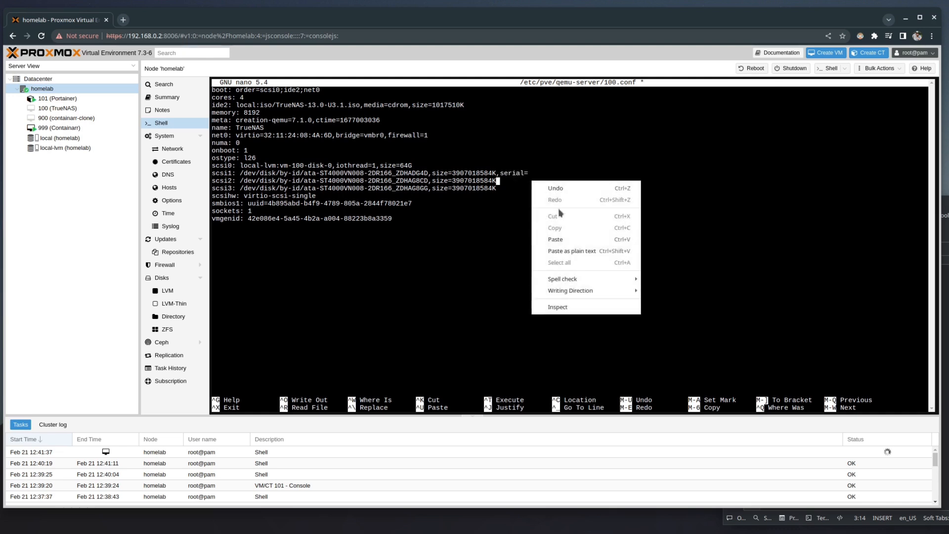
{"action": "left_click", "coordinate": [565, 240]}
Add serial ZHAG8GG to the scsi3 line, save 100.conf and review VM 100's Hardware
{"action": "left_click", "coordinate": [802, 514]}
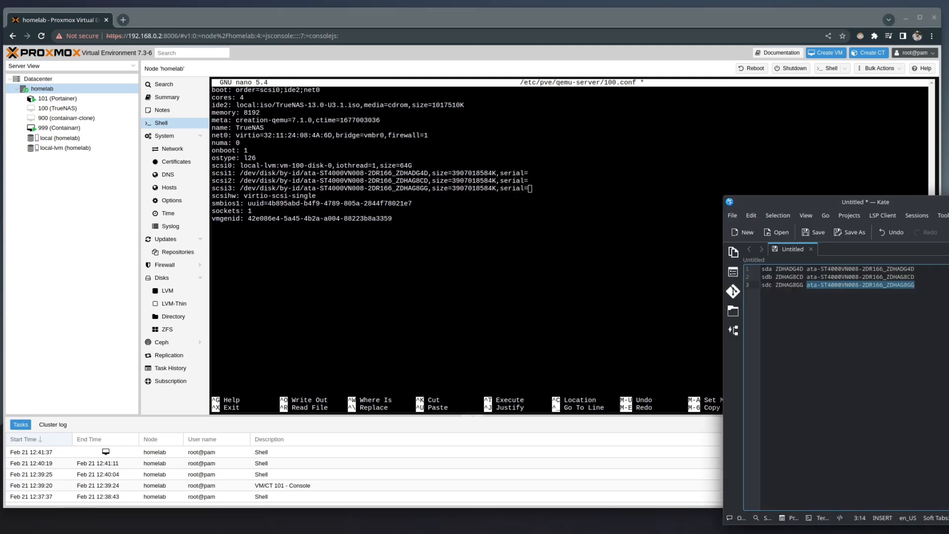
{"action": "double_click", "coordinate": [795, 269]}
{"action": "left_click", "coordinate": [576, 181]}
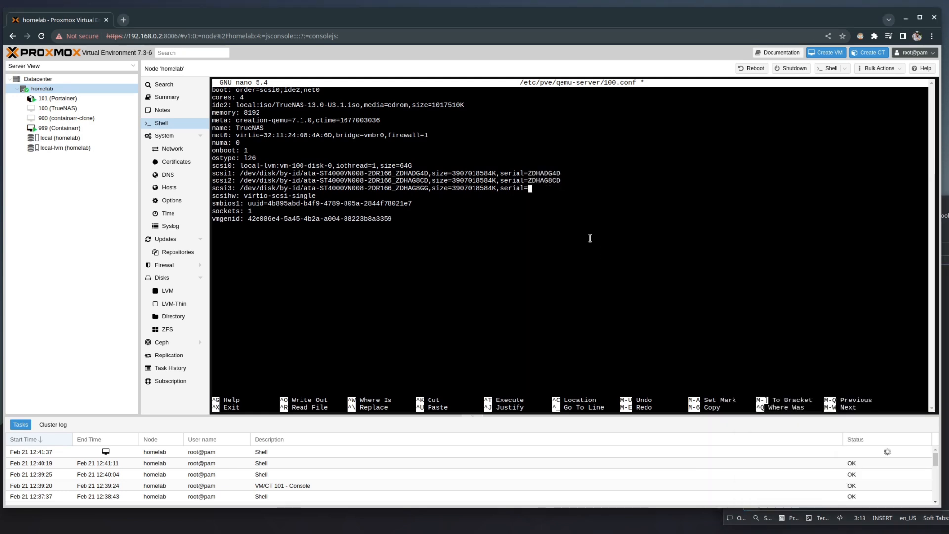
{"action": "key", "text": "ctrl+v"}
{"action": "key", "text": "ctrl+o"}
{"action": "key", "text": "Return"}
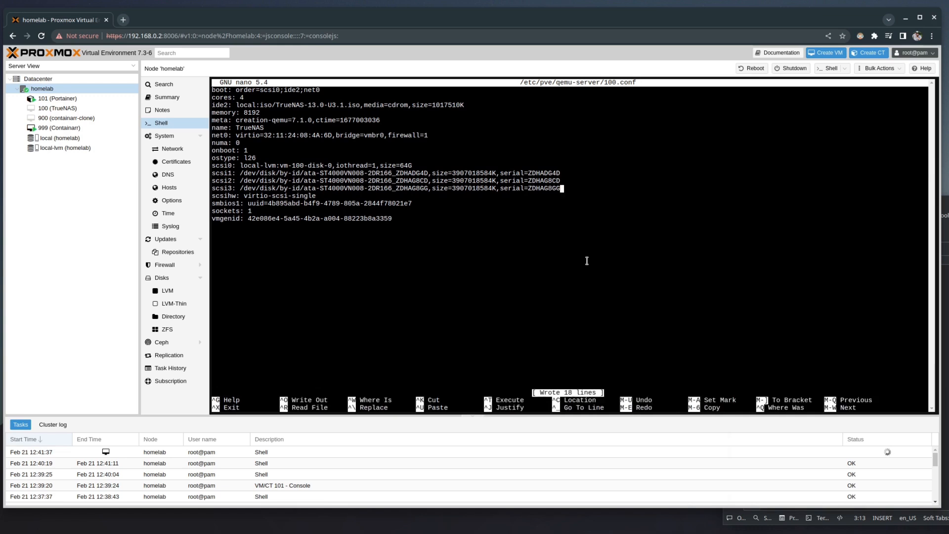
{"action": "key", "text": "ctrl+x"}
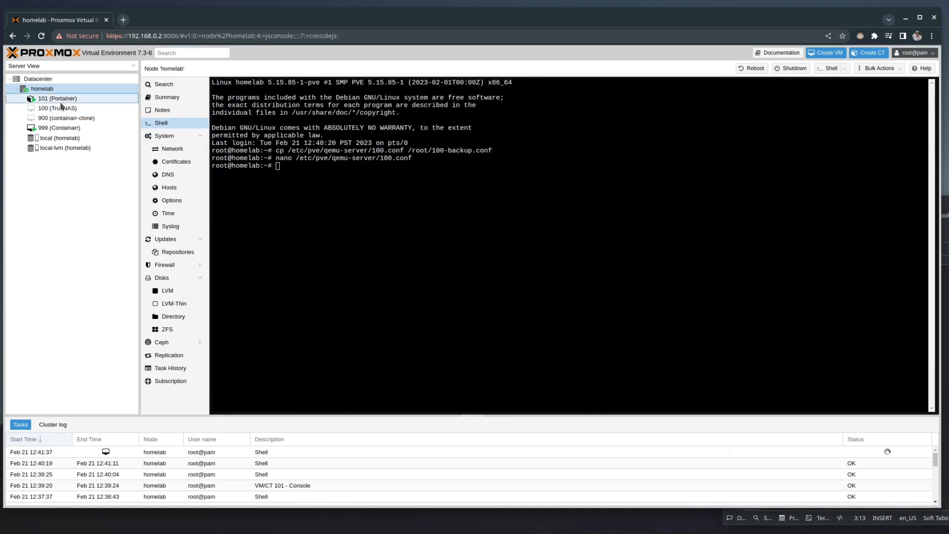
{"action": "left_click", "coordinate": [110, 107]}
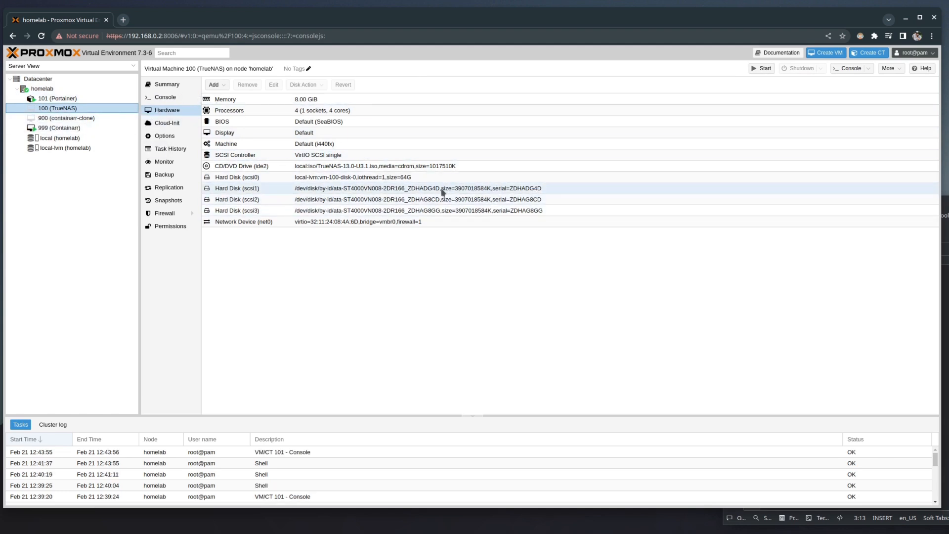
Start VM 100 and boot it from its console into the TrueNAS 13.0-U3.1 installer menu
{"action": "left_click", "coordinate": [754, 73]}
{"action": "left_click", "coordinate": [165, 97]}
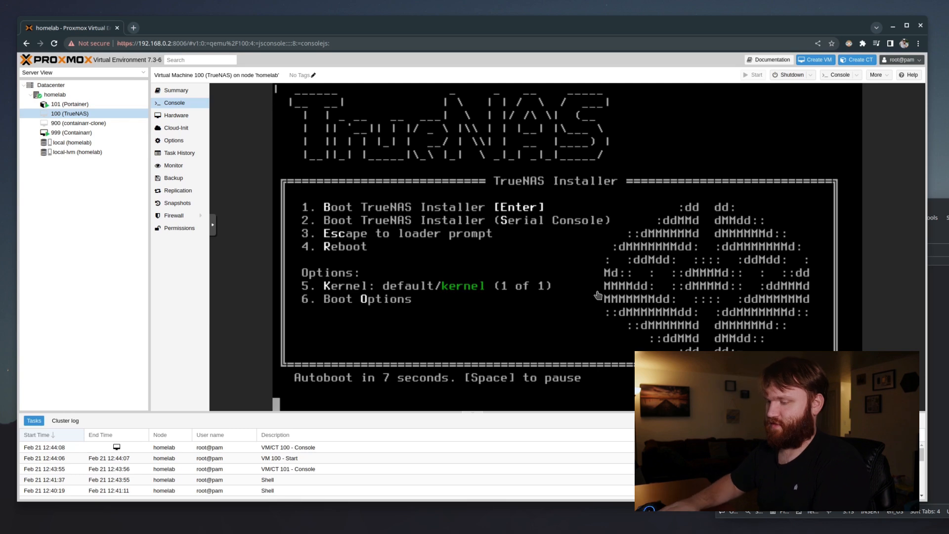
{"action": "key", "text": "Return"}
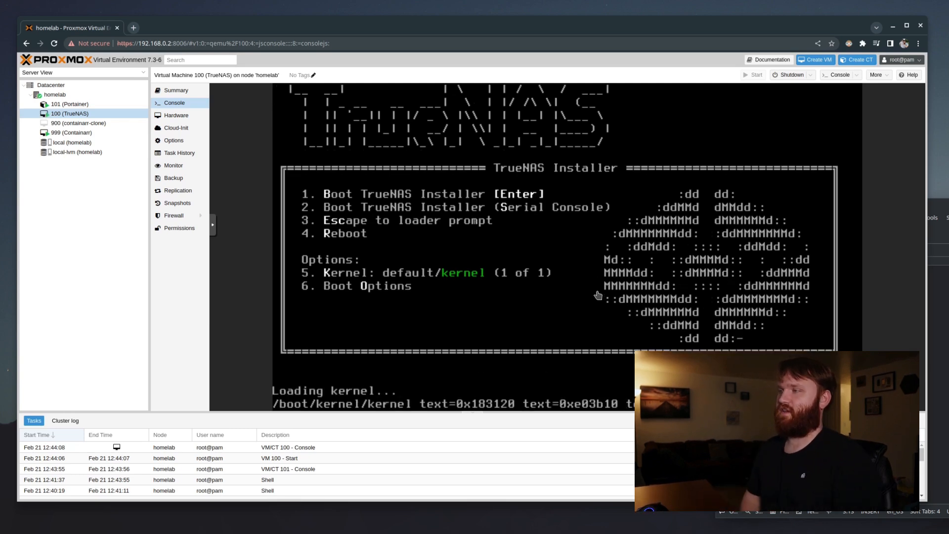
{"action": "key", "text": "Down"}
{"action": "key", "text": "Down"}
{"action": "key", "text": "Down"}
Choose Install/Upgrade and install onto the 64 GiB drive da0, agreeing to erase it
{"action": "key", "text": "1"}
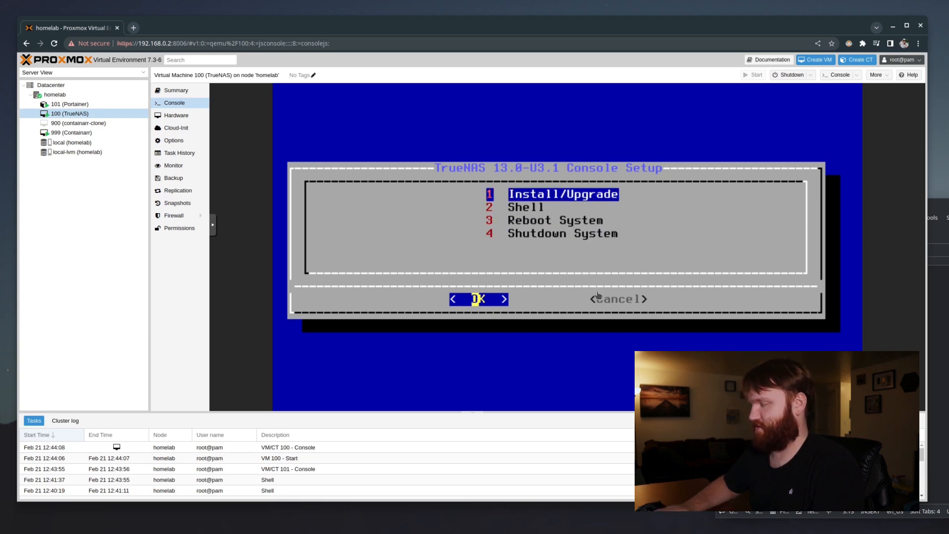
{"action": "key", "text": "Return"}
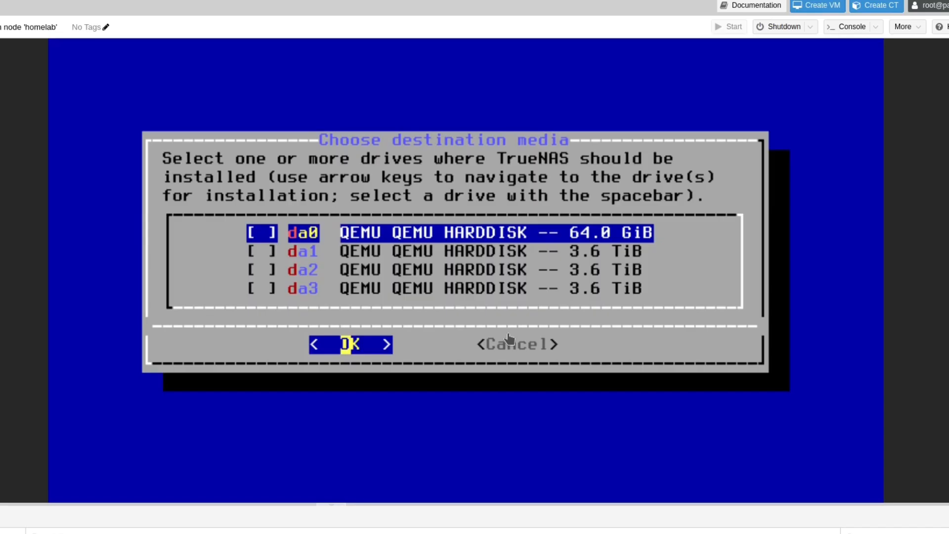
{"action": "key", "text": "Down"}
{"action": "key", "text": "Down"}
{"action": "key", "text": "Down"}
{"action": "key", "text": "Up"}
{"action": "key", "text": "Up"}
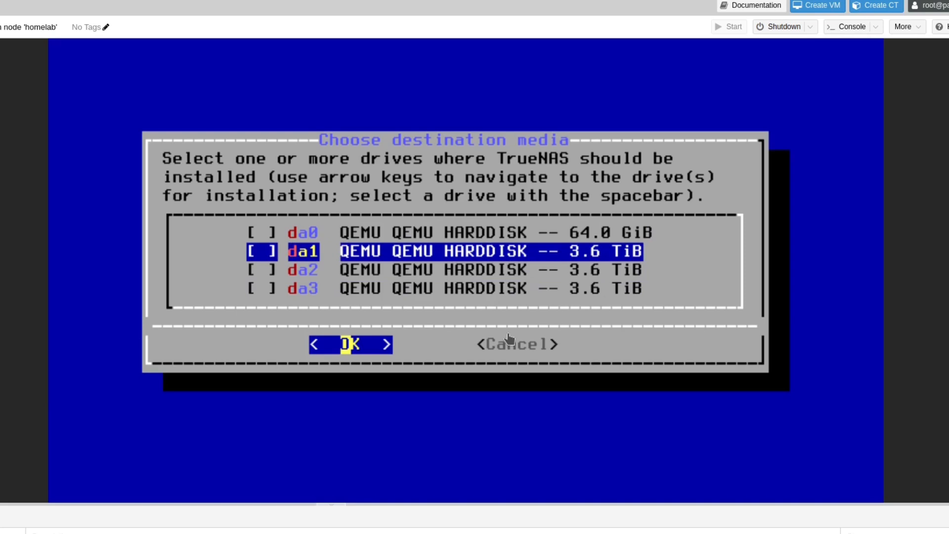
{"action": "key", "text": "Up"}
{"action": "key", "text": "Down"}
{"action": "key", "text": "Down"}
{"action": "key", "text": "Down"}
{"action": "key", "text": "Up"}
{"action": "key", "text": "Up"}
{"action": "key", "text": "Up"}
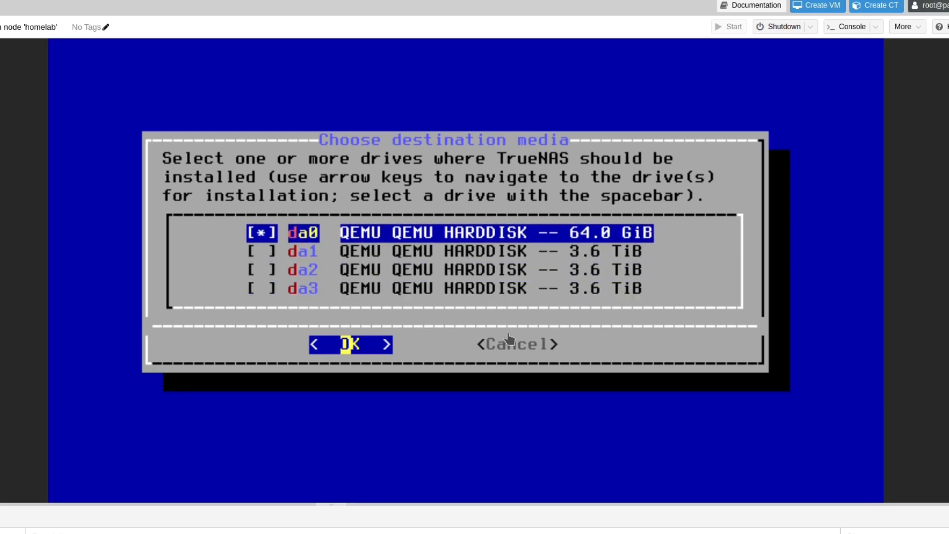
{"action": "key", "text": "Right"}
{"action": "key", "text": "Left"}
{"action": "key", "text": "Return"}
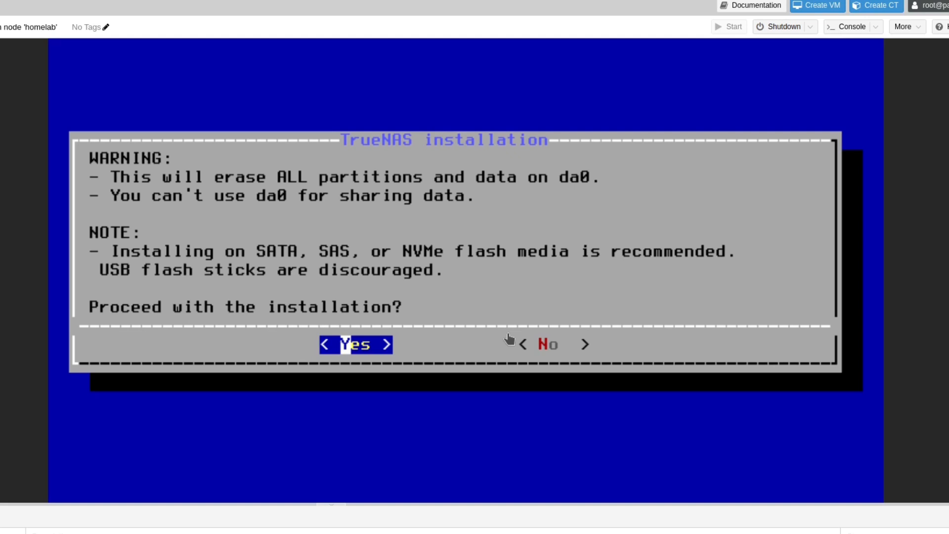
{"action": "key", "text": "Return"}
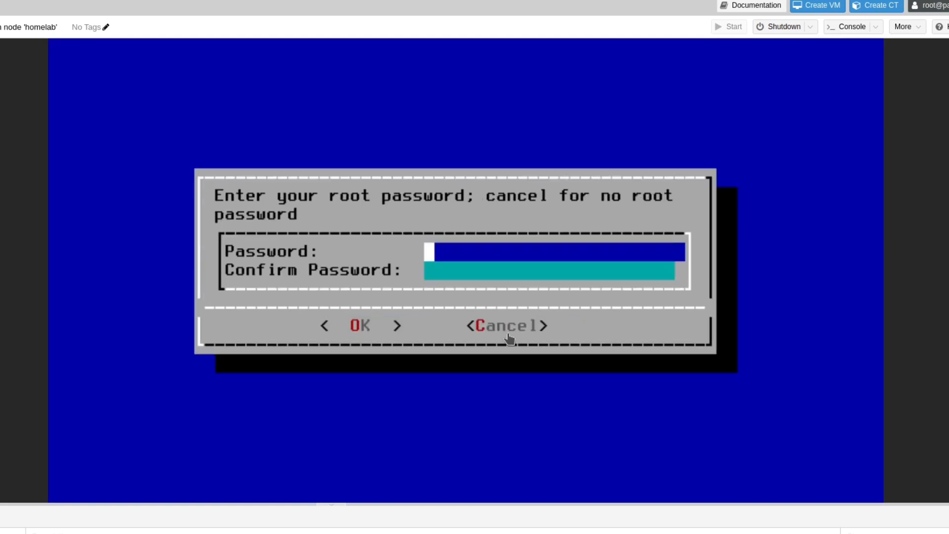
Set the root password, boot via BIOS, skip the swap partition, and finish installing
{"action": "type", "text": "*******"}
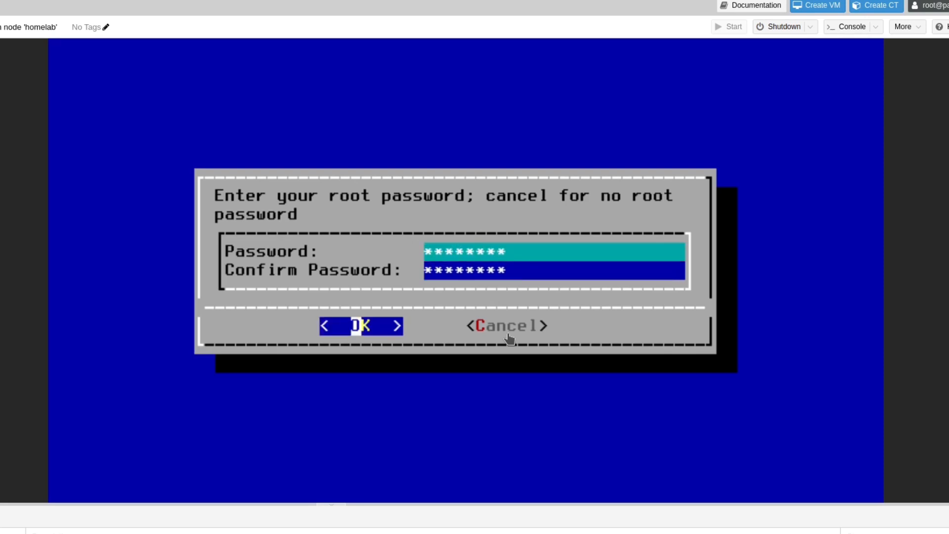
{"action": "key", "text": "Return"}
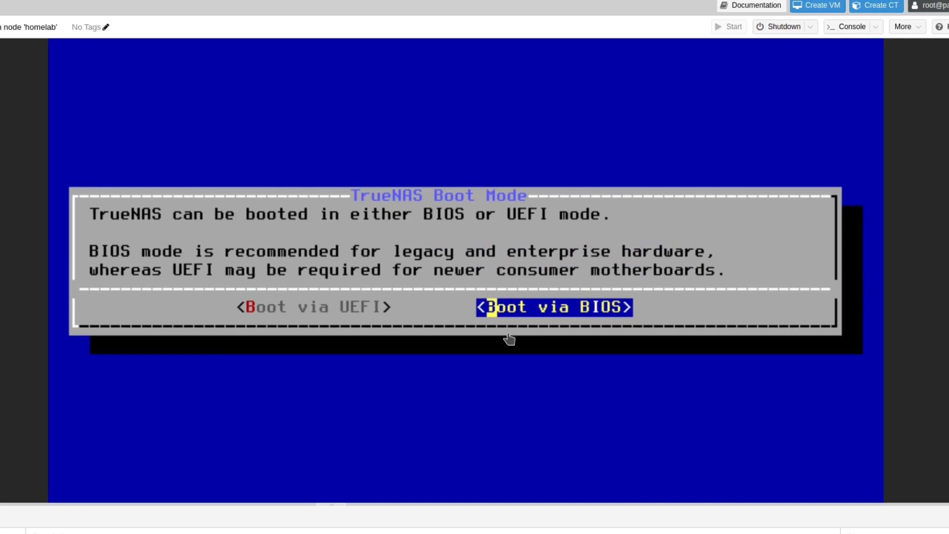
{"action": "key", "text": "Return"}
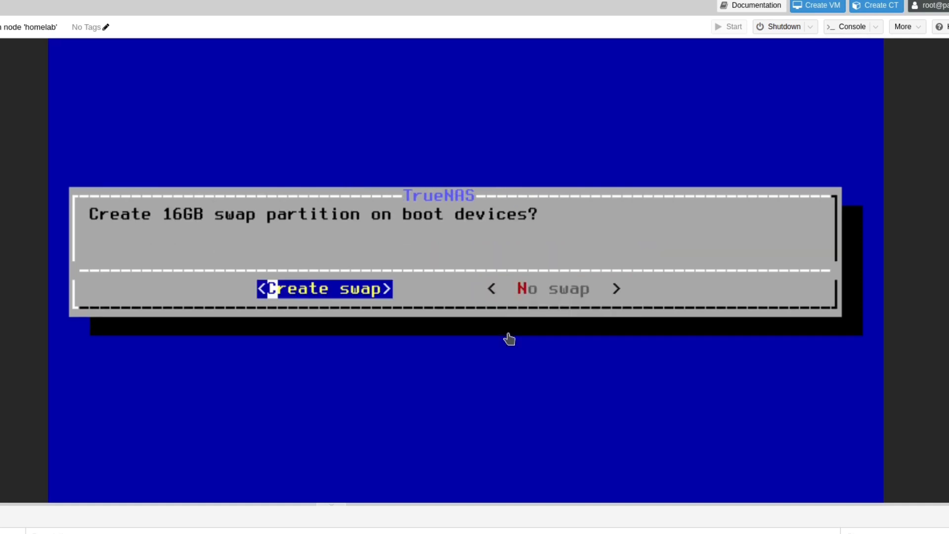
{"action": "key", "text": "Tab"}
{"action": "key", "text": "Tab"}
{"action": "key", "text": "Tab"}
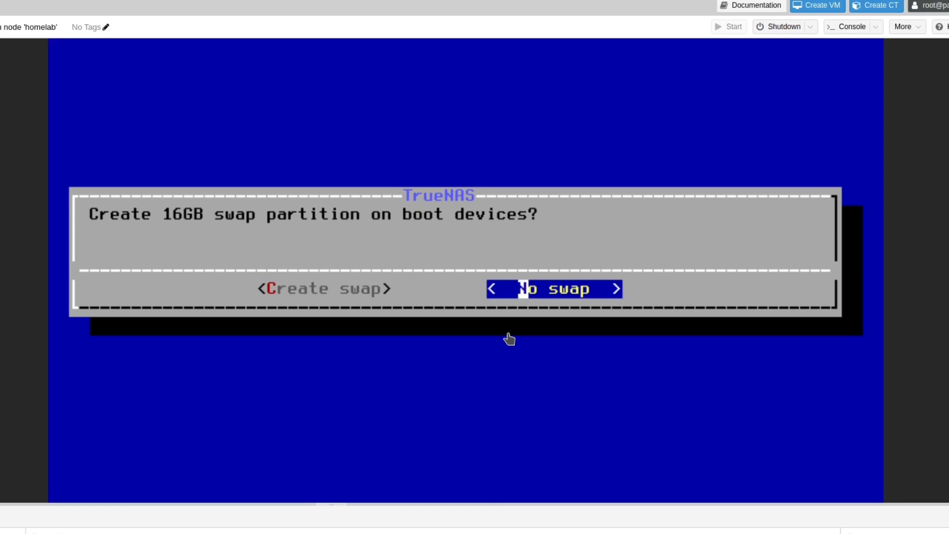
{"action": "key", "text": "Return"}
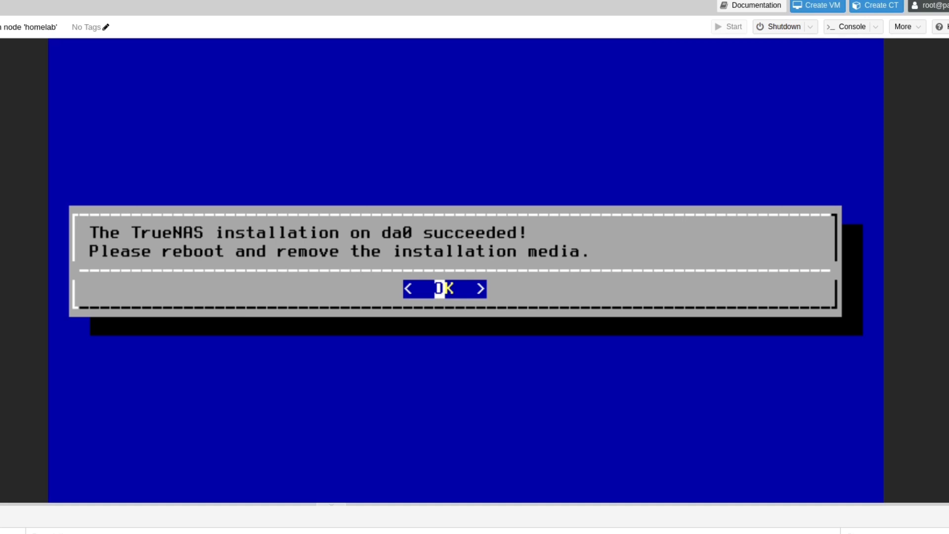
{"action": "key", "text": "Return"}
{"action": "key", "text": "Down"}
{"action": "key", "text": "Down"}
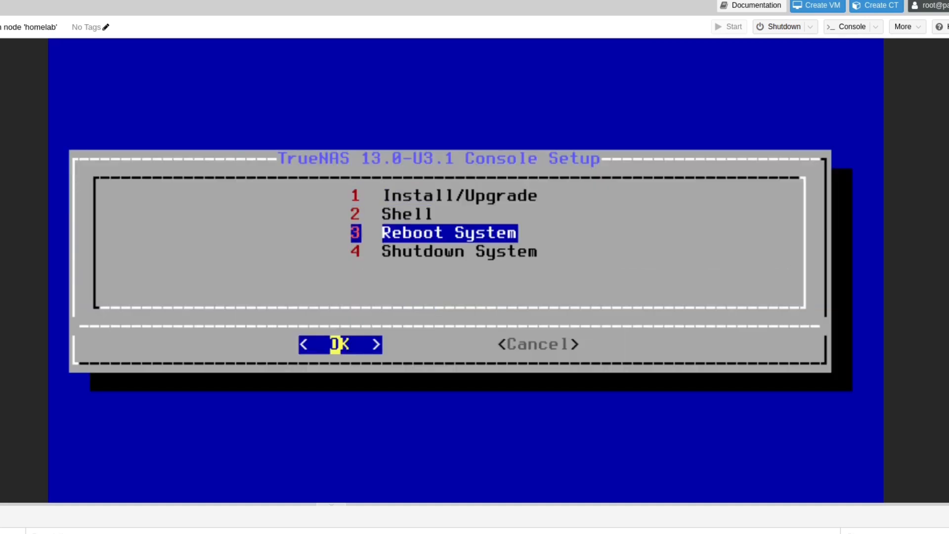
Reboot into the installed TrueNAS, then begin typing its address in a new browser tab
{"action": "key", "text": "Return"}
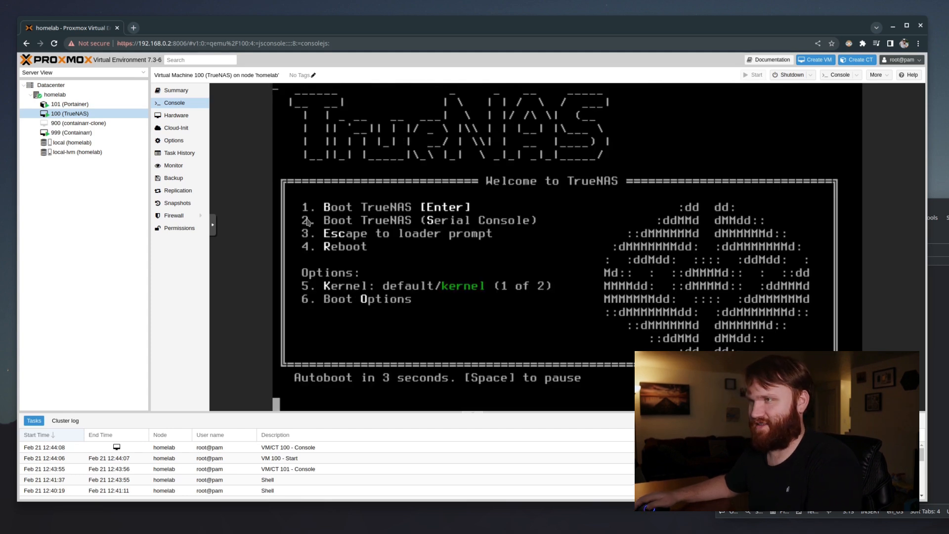
{"action": "key", "text": "Return"}
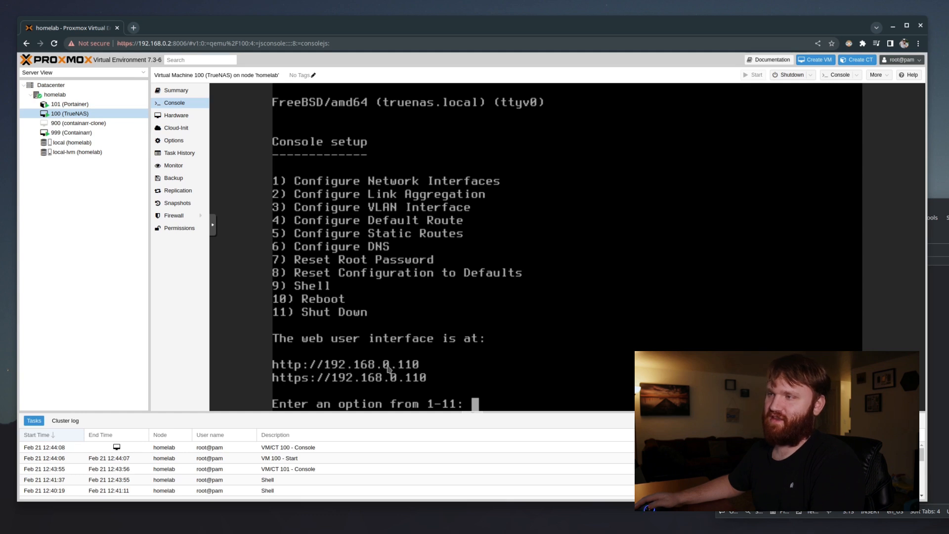
{"action": "key", "text": "ctrl+t"}
{"action": "type", "text": "192.168.0.68:"}
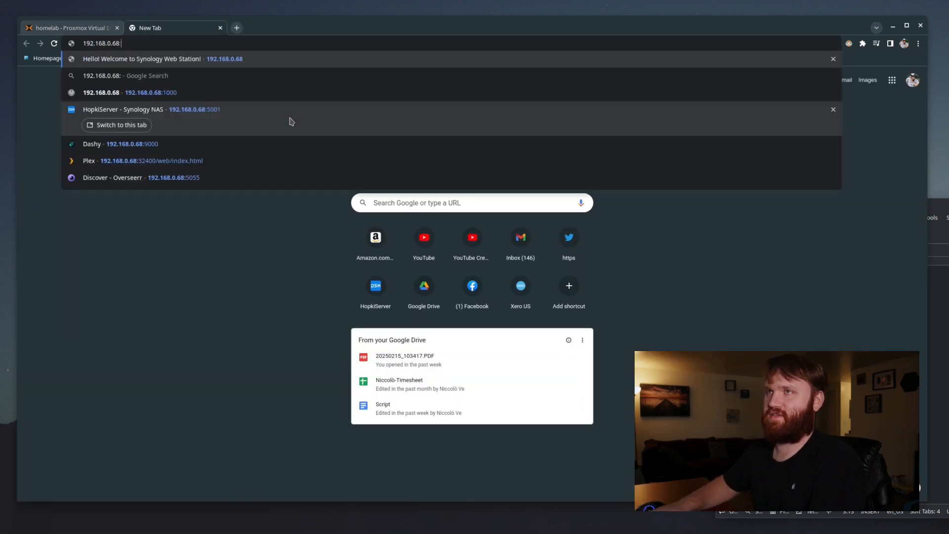
Browse to 192.168.0.110 and sign in to TrueNAS as root, declining to save the password
{"action": "key", "text": "BackSpace"}
{"action": "key", "text": "BackSpace"}
{"action": "key", "text": "BackSpace"}
{"action": "type", "text": "110"}
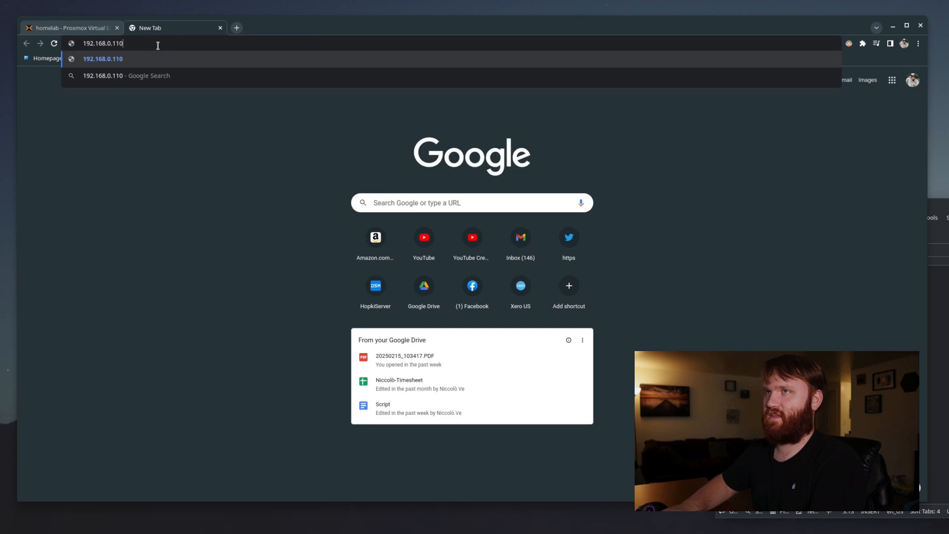
{"action": "key", "text": "Return"}
{"action": "type", "text": "root"}
{"action": "key", "text": "Tab"}
{"action": "type", "text": "****"}
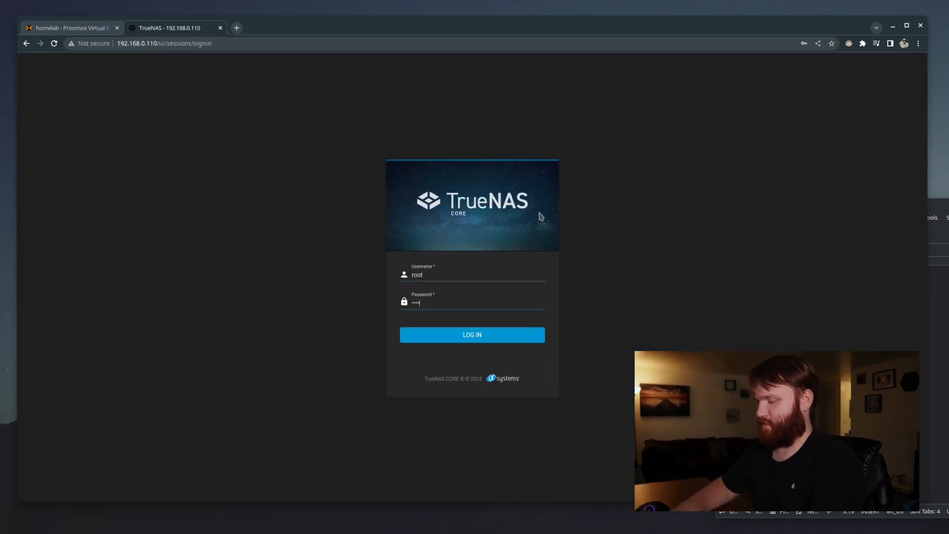
{"action": "type", "text": "*"}
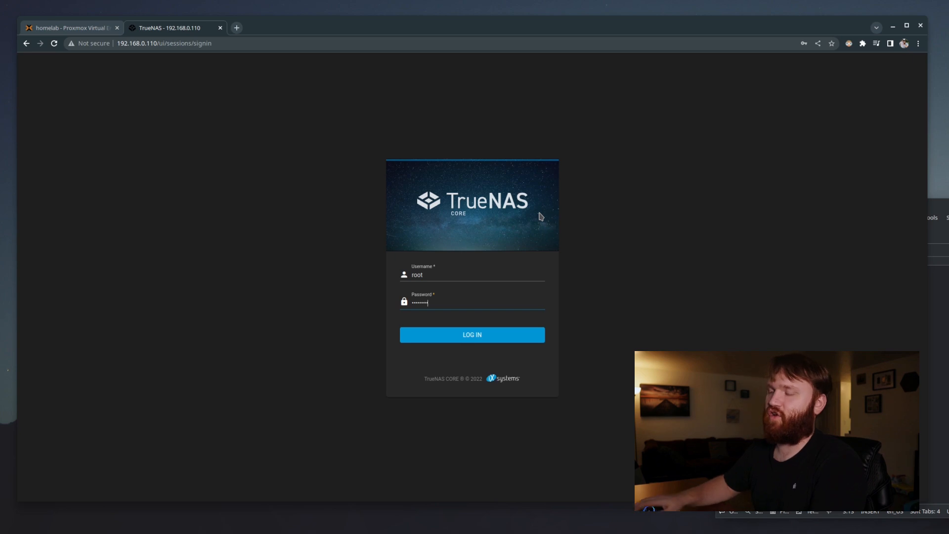
{"action": "left_click", "coordinate": [532, 336]}
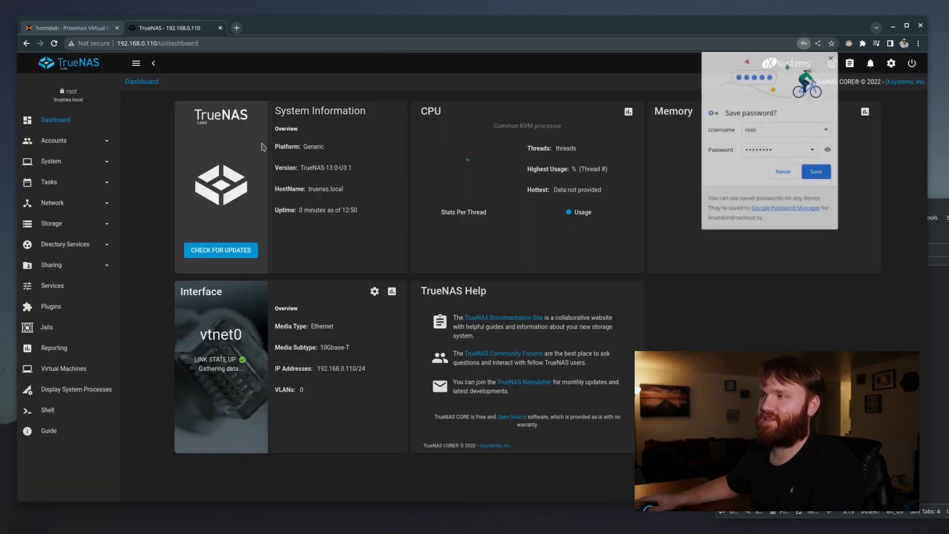
{"action": "left_click", "coordinate": [833, 58]}
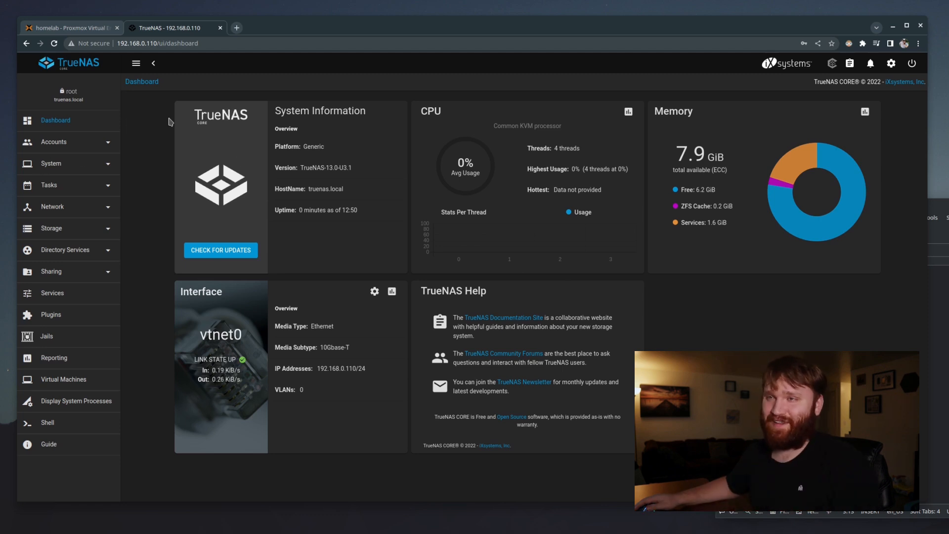
Check Storage > Disks for da1–da3, then go to Storage > Pools
{"action": "left_click", "coordinate": [97, 232]}
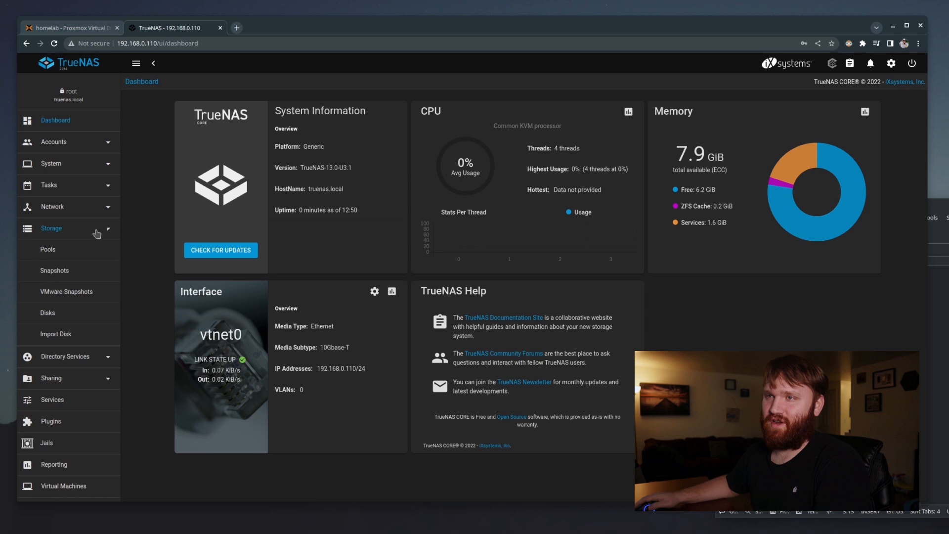
{"action": "left_click", "coordinate": [55, 232]}
{"action": "left_click", "coordinate": [51, 228]}
{"action": "left_click", "coordinate": [48, 312]}
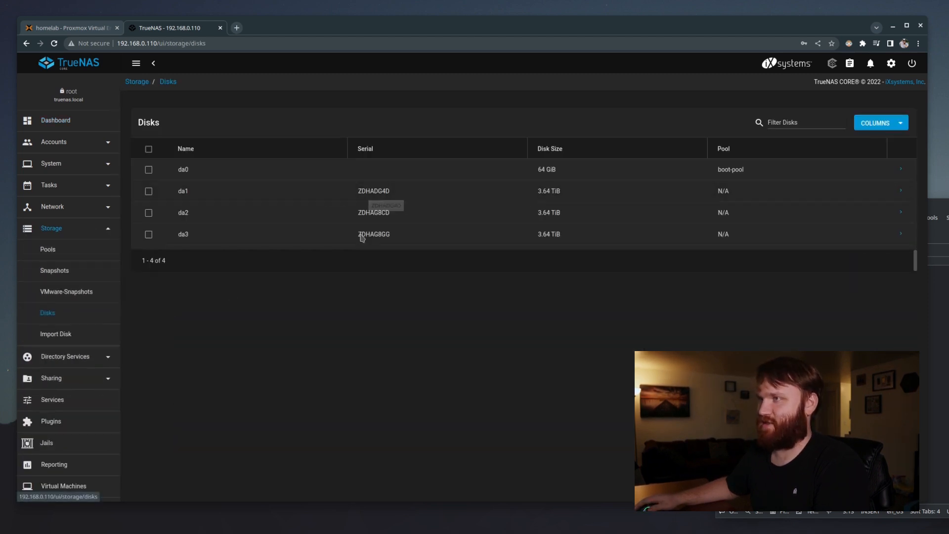
{"action": "left_click", "coordinate": [69, 249]}
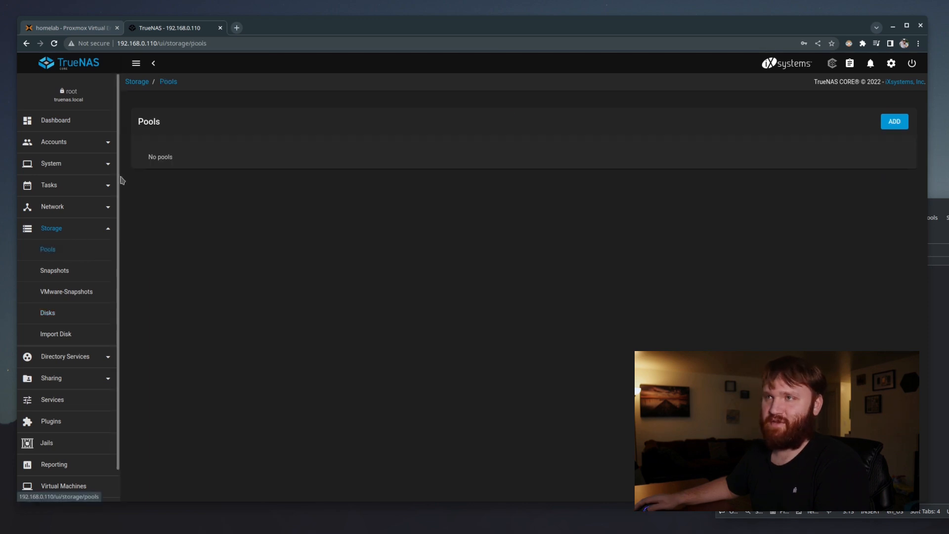
Start a new pool named 'pool' and put disks da1, da2 and da3 in the data vdev
{"action": "left_click", "coordinate": [894, 122]}
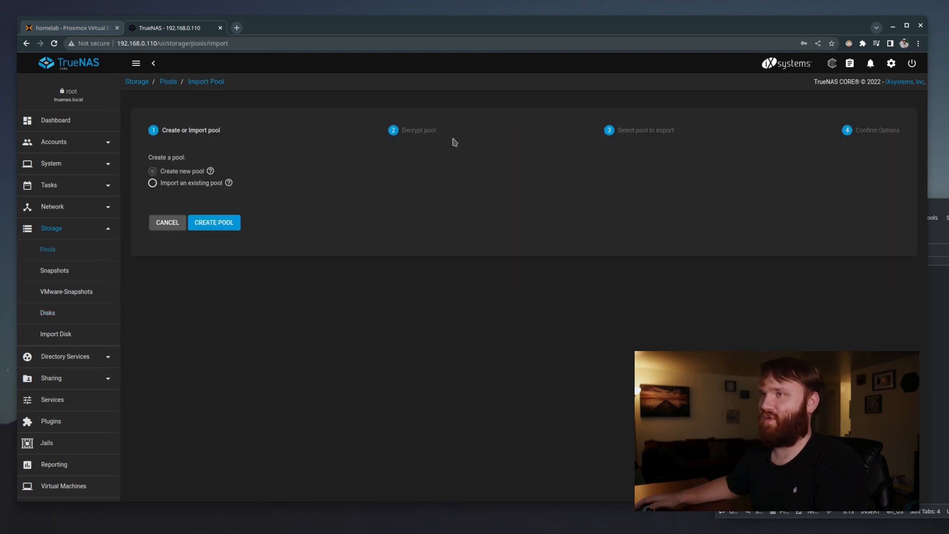
{"action": "left_click", "coordinate": [222, 225]}
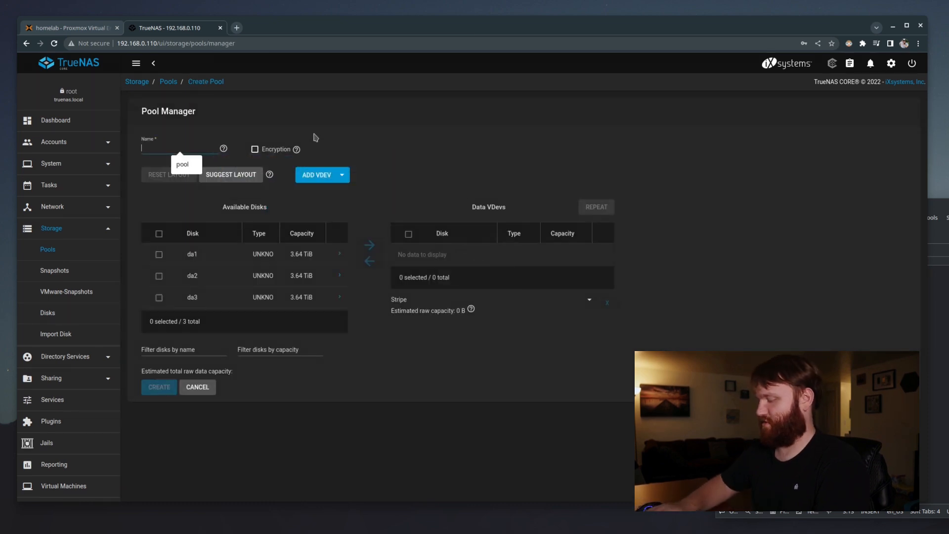
{"action": "type", "text": "pool"}
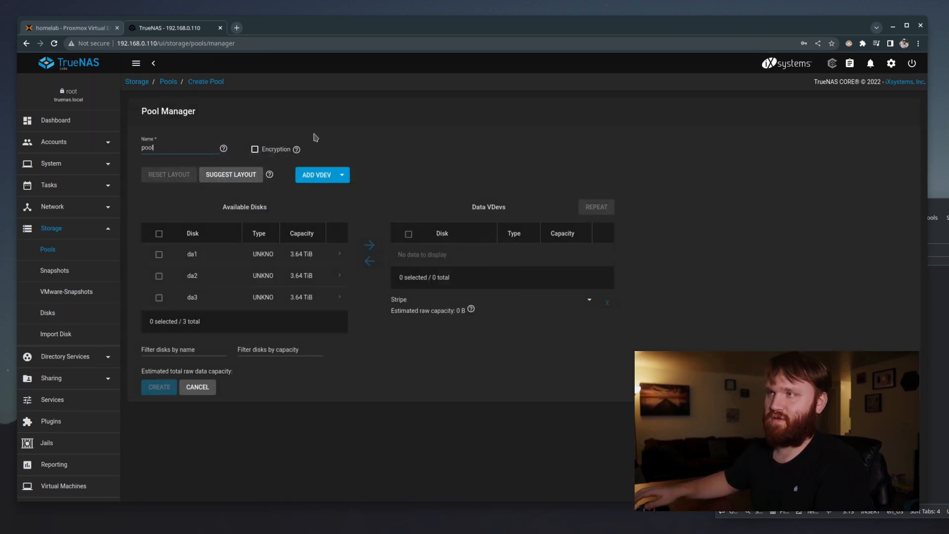
{"action": "left_click", "coordinate": [159, 237]}
{"action": "left_click", "coordinate": [370, 245]}
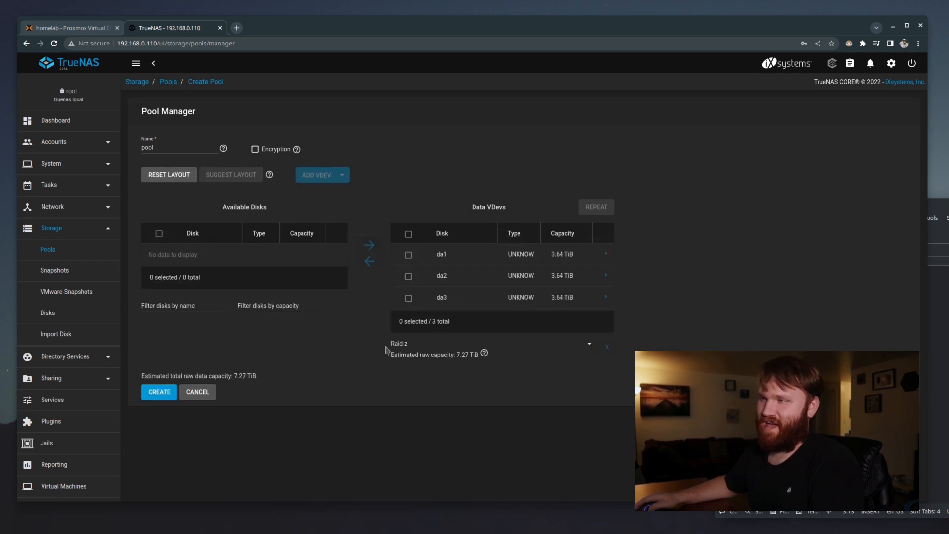
Try the Stripe and Mirror vdev layouts, then settle on Raid-z
{"action": "left_click", "coordinate": [586, 345]}
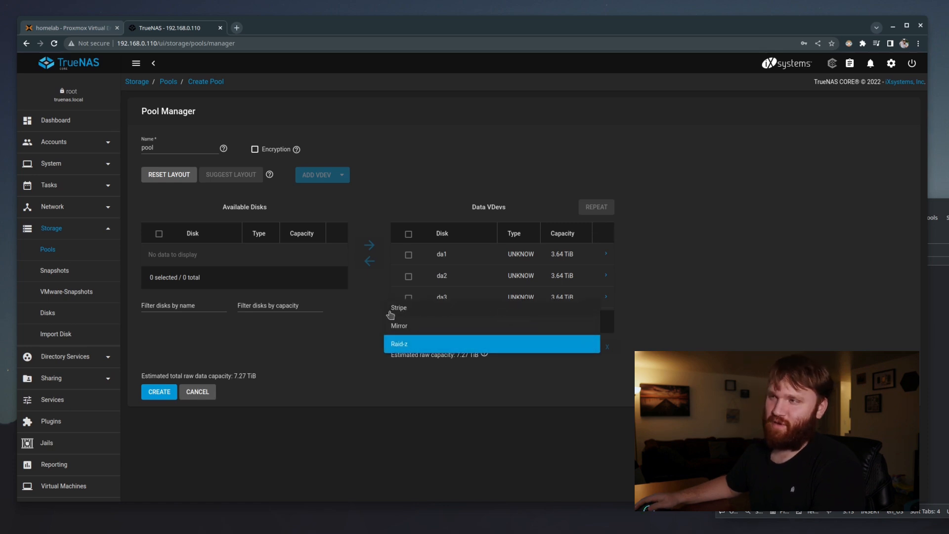
{"action": "left_click", "coordinate": [410, 311]}
{"action": "left_click", "coordinate": [558, 347]}
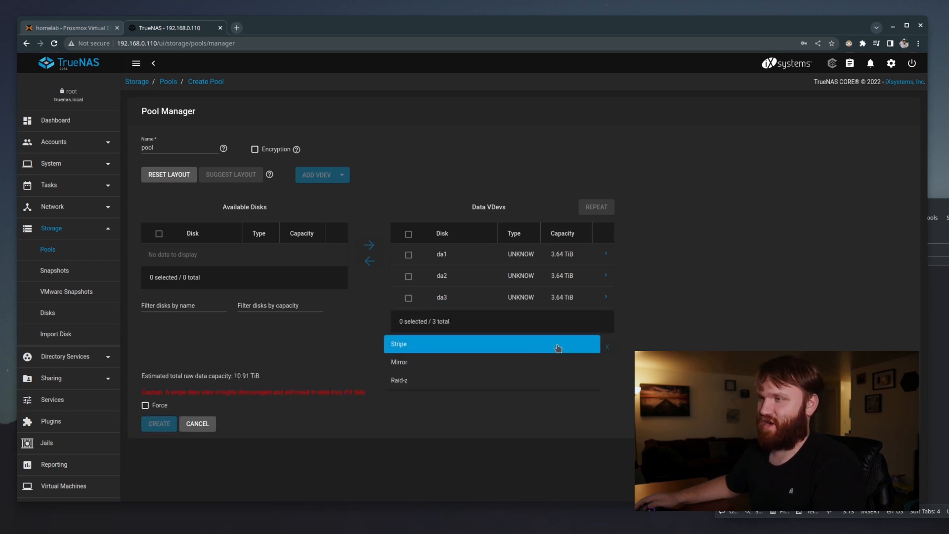
{"action": "left_click", "coordinate": [503, 368]}
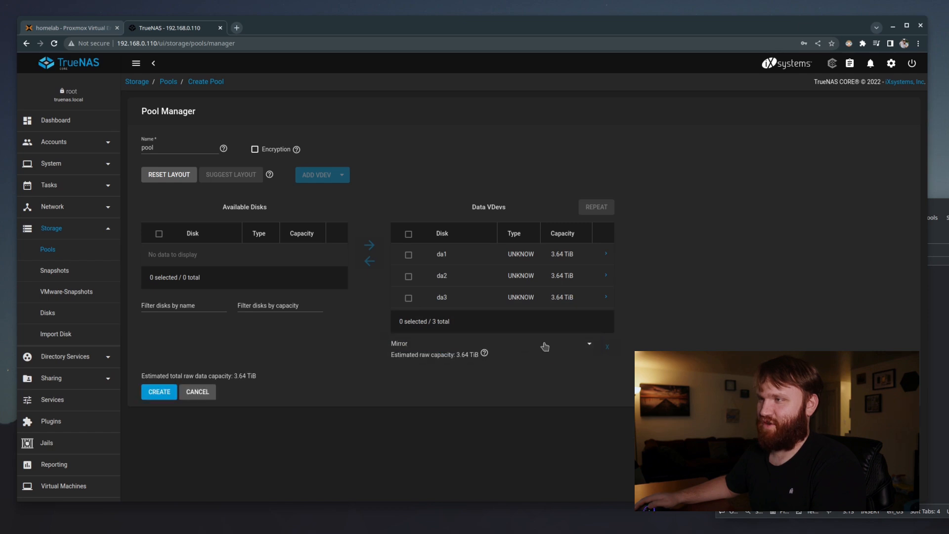
{"action": "left_click", "coordinate": [585, 346]}
{"action": "left_click", "coordinate": [485, 366]}
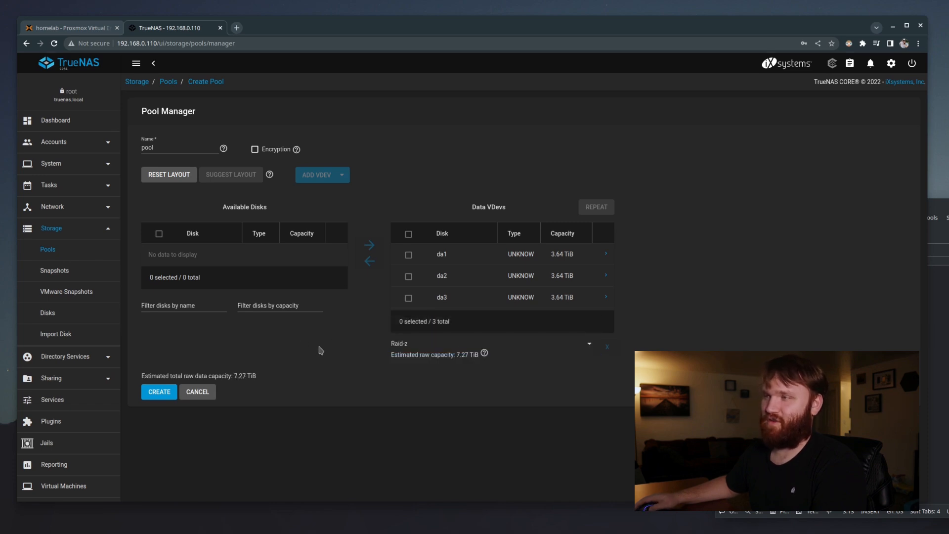
{"action": "left_click", "coordinate": [486, 354]}
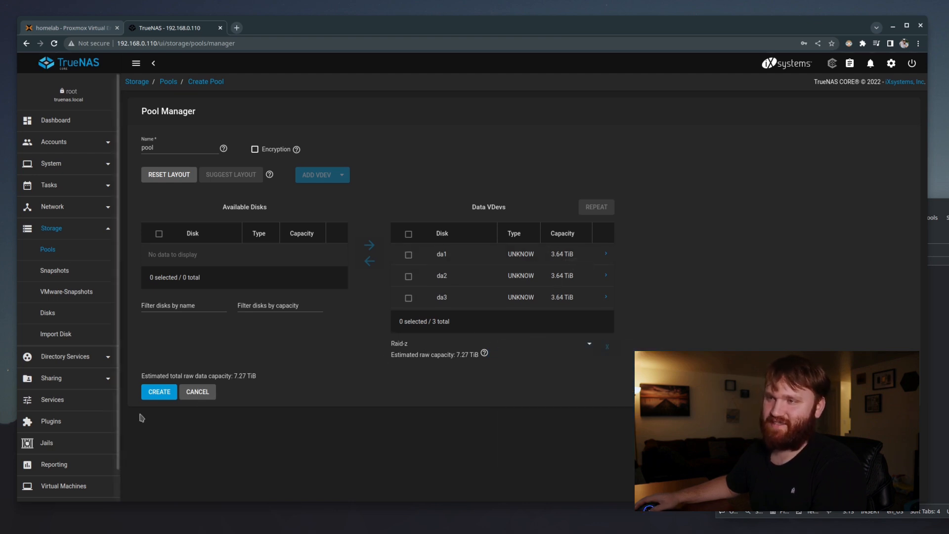
Create the pool, confirming the disk-erase warning
{"action": "left_click", "coordinate": [164, 392]}
{"action": "left_click", "coordinate": [429, 298]}
{"action": "left_click", "coordinate": [523, 297]}
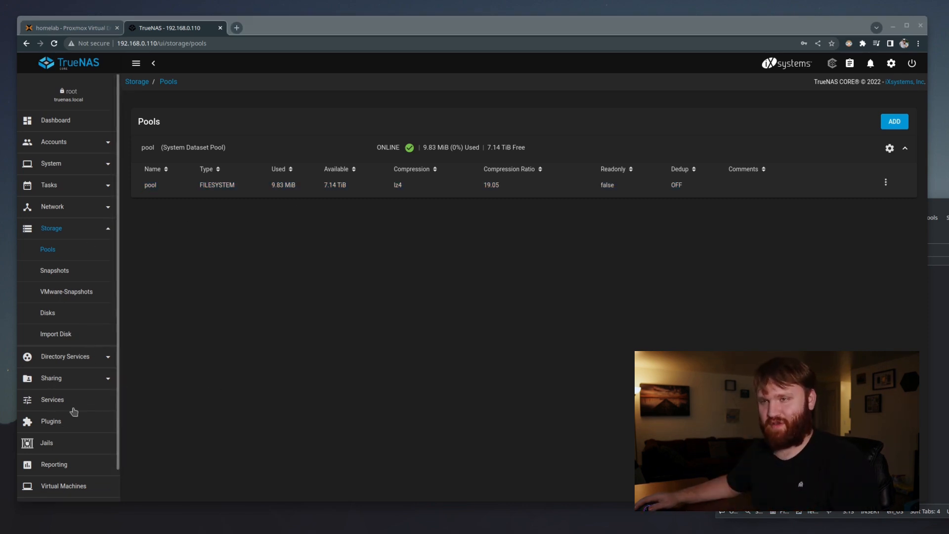
Expand Sharing in the sidebar, then return to the TrueNAS dashboard
{"action": "left_click", "coordinate": [63, 378]}
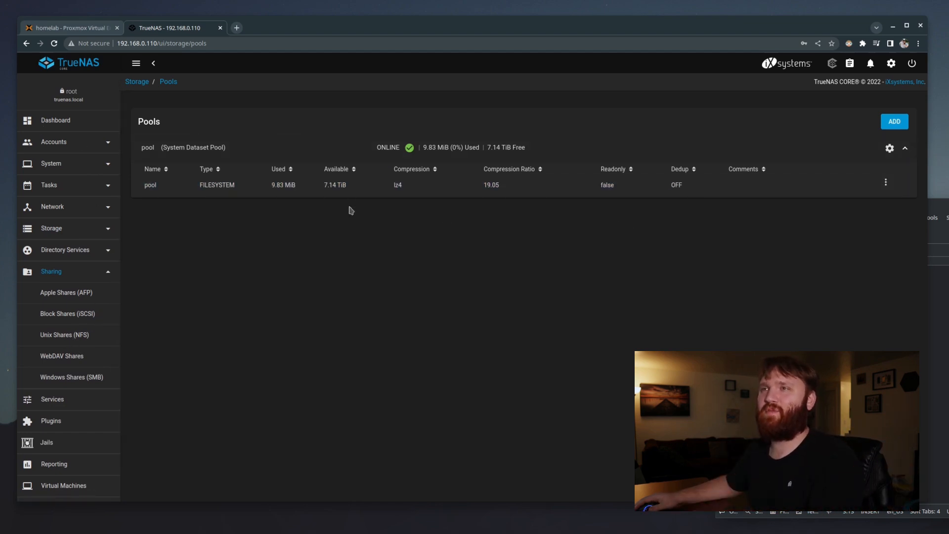
{"action": "left_click", "coordinate": [57, 123]}
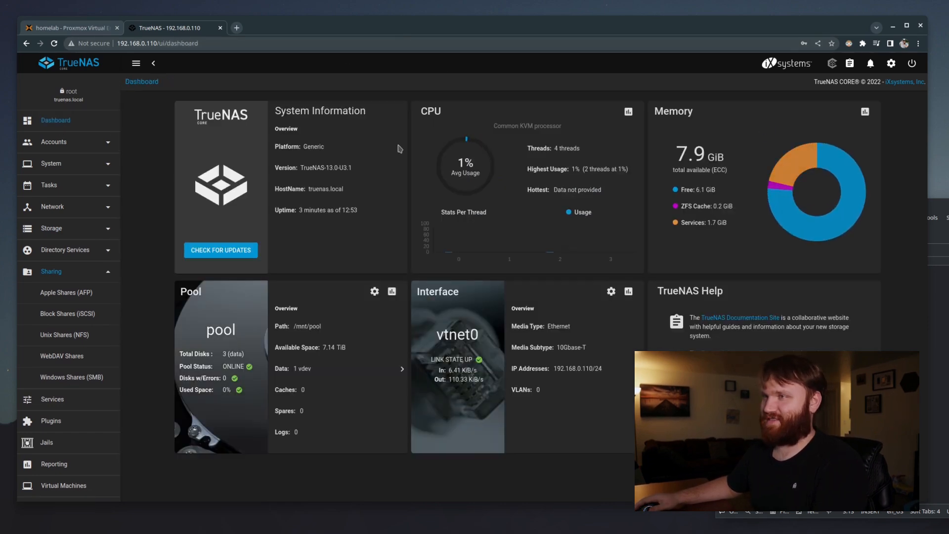